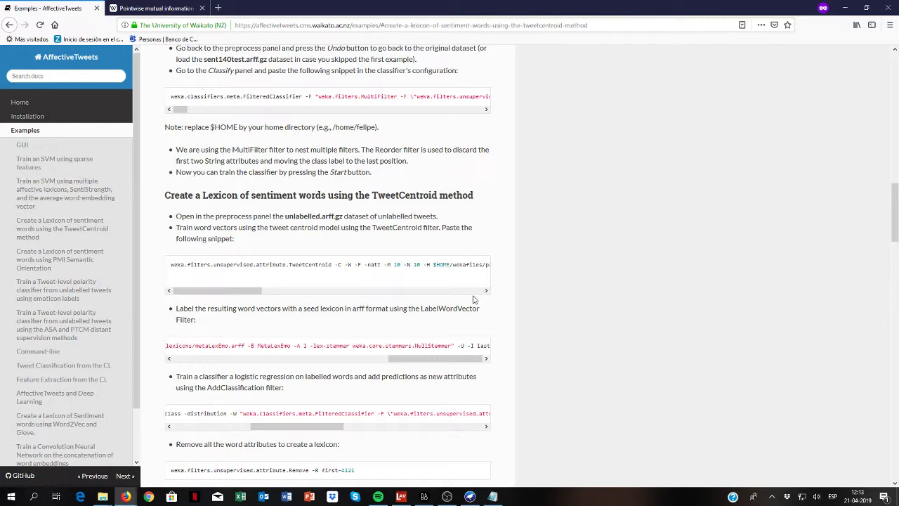
Step: Go to the documentation's TweetCentroid lexicon example, and switch to Weka to open the Explorer
scroll(474, 299, up, 3)
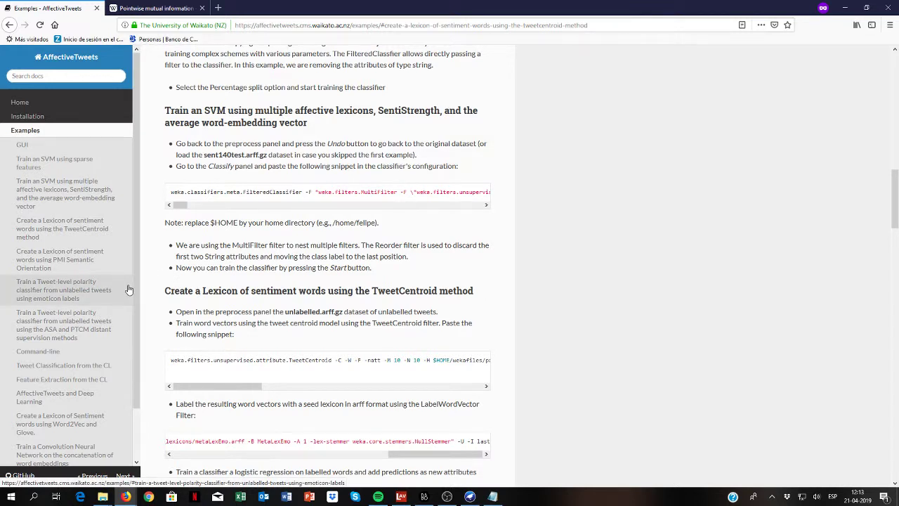
click(90, 228)
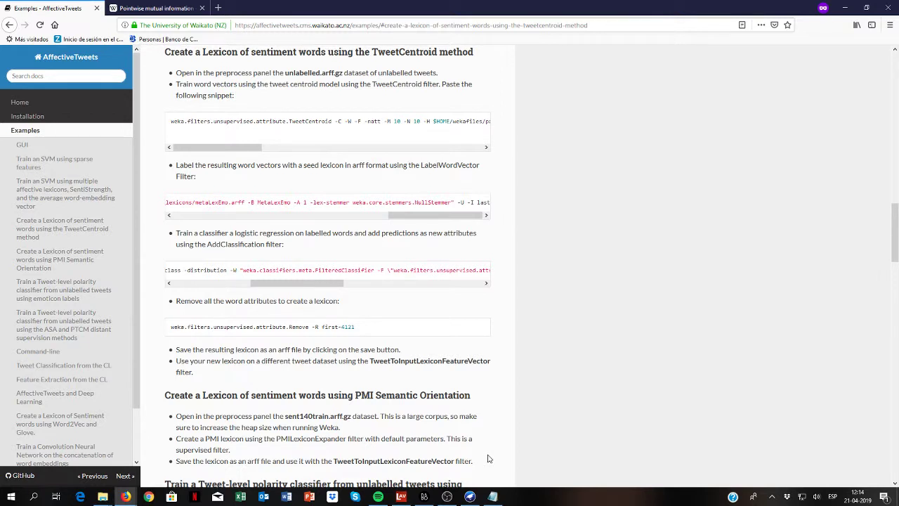
click(474, 500)
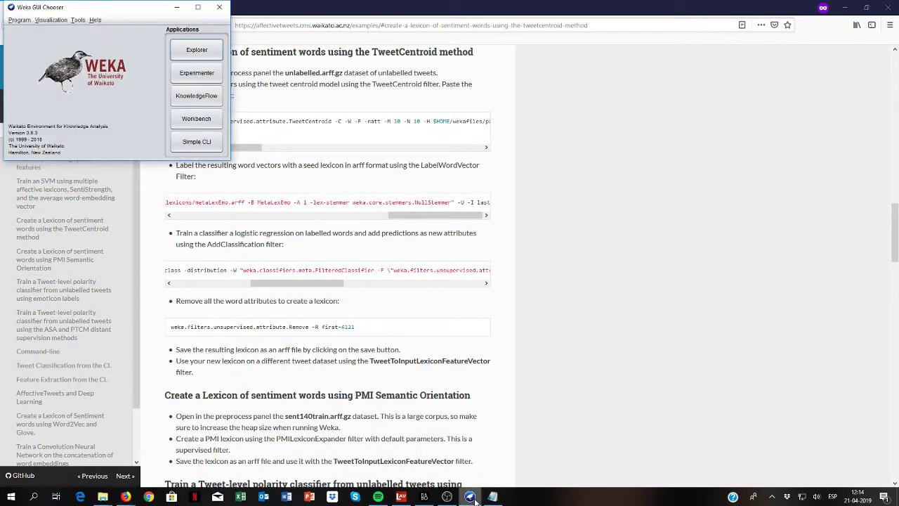
click(197, 51)
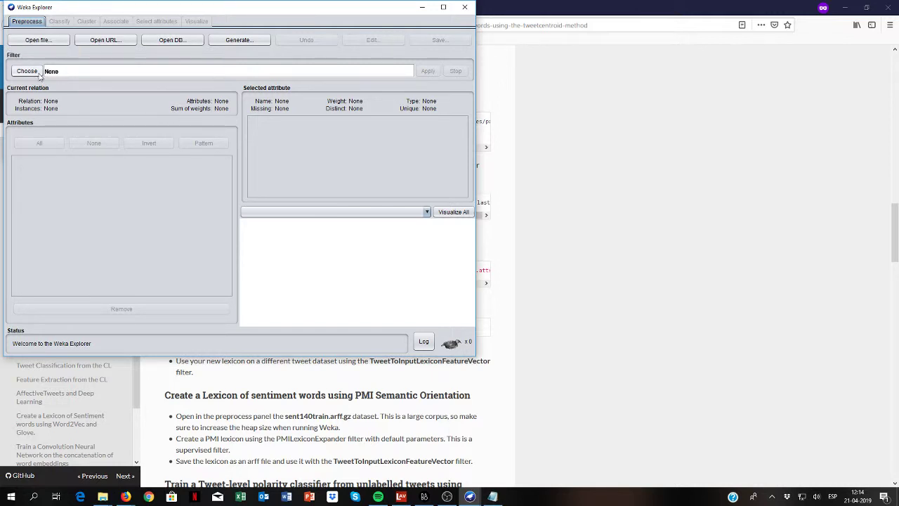
Step: Start opening a data file and browse to the AffectiveTweets package folder under wekafiles/packages in the home directory
click(47, 46)
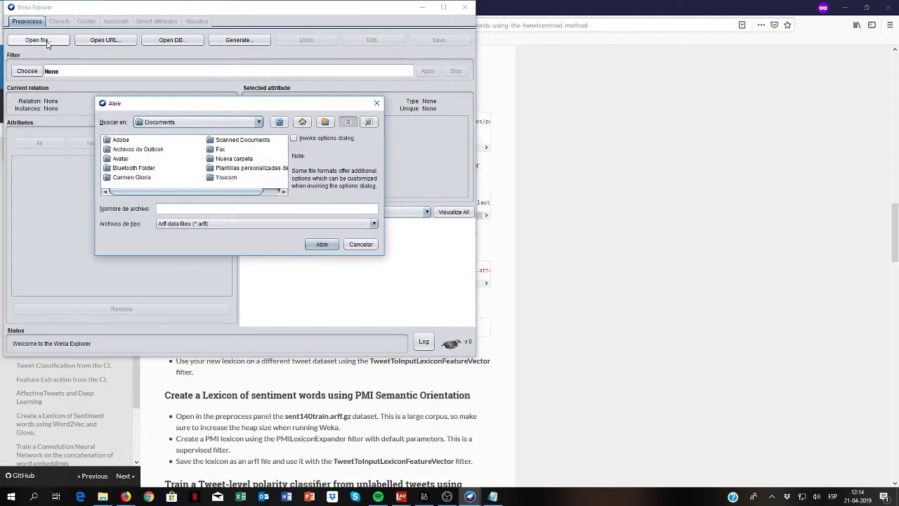
drag(182, 193, 214, 198)
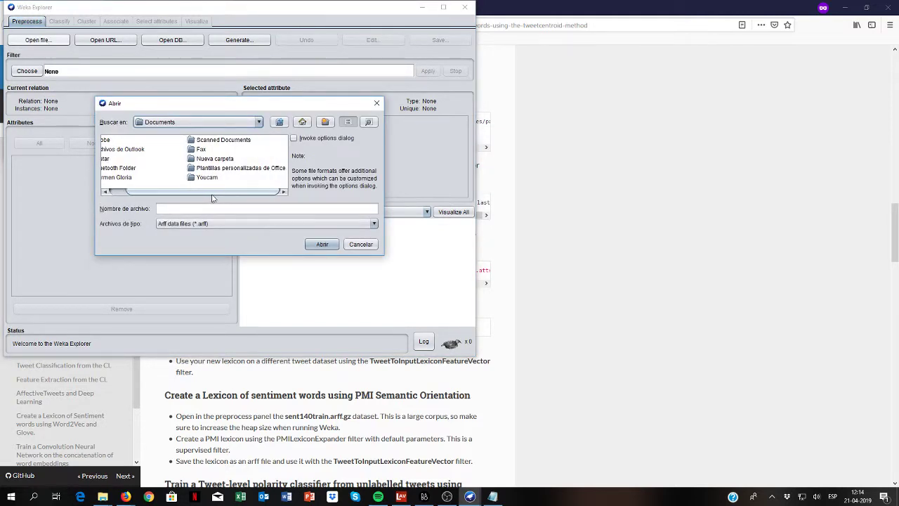
click(278, 122)
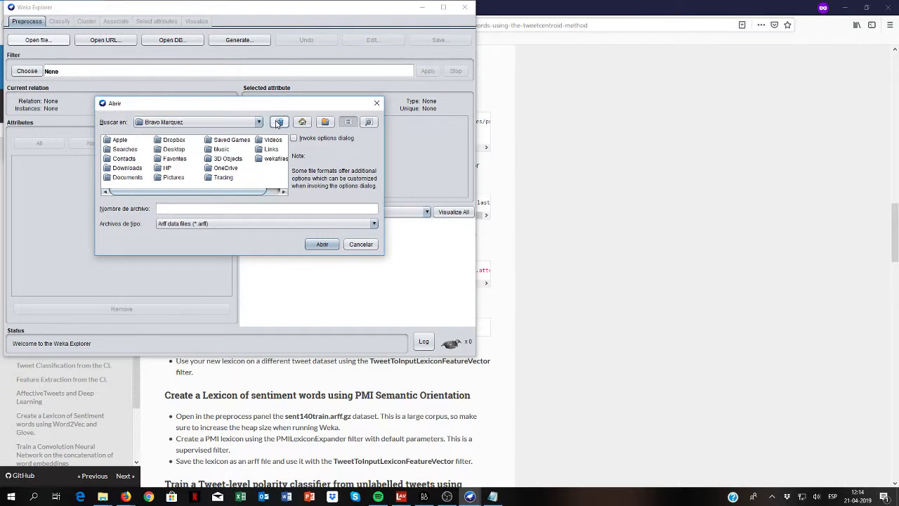
click(270, 159)
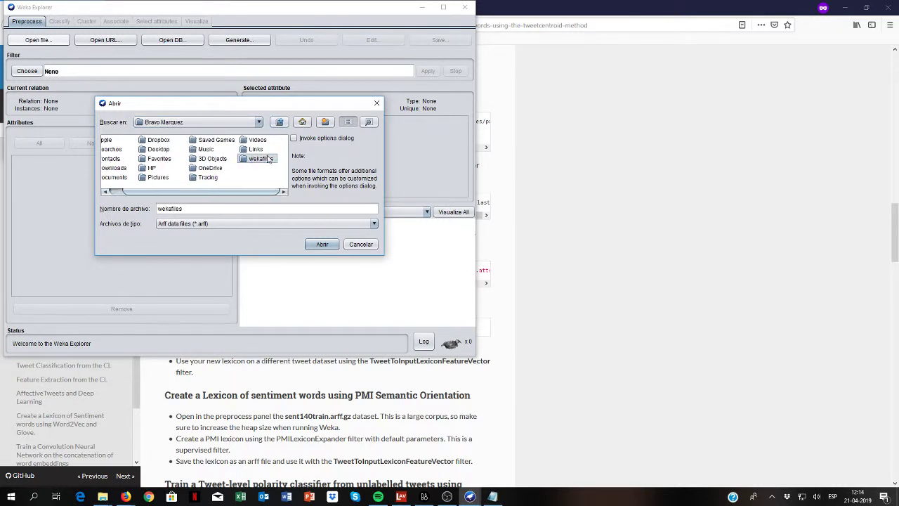
double_click(254, 159)
click(133, 150)
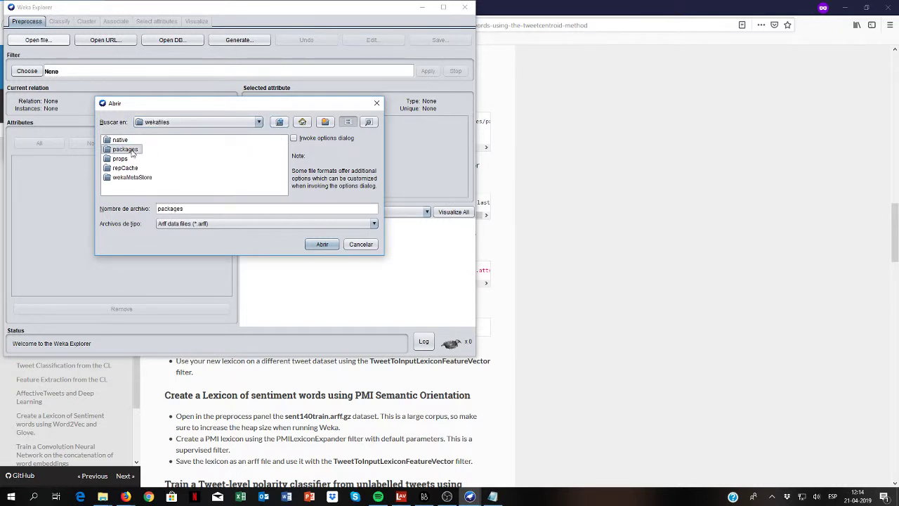
click(130, 150)
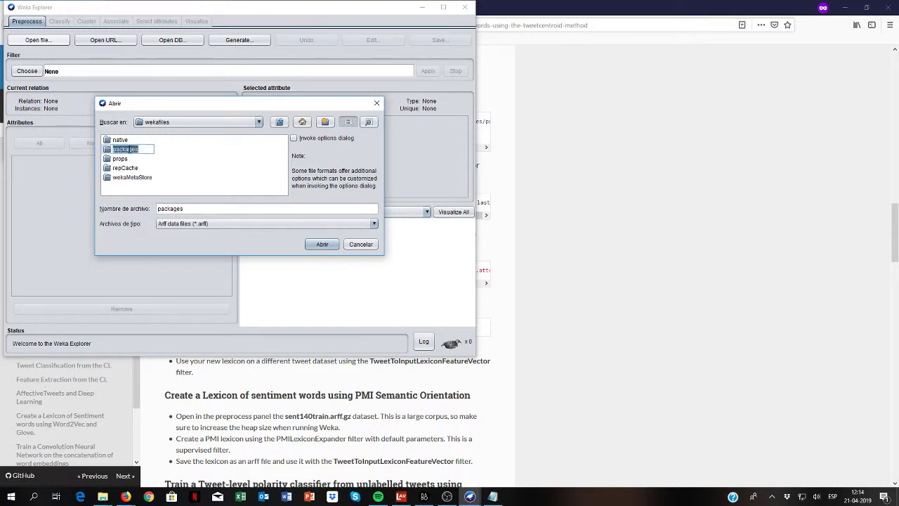
click(108, 153)
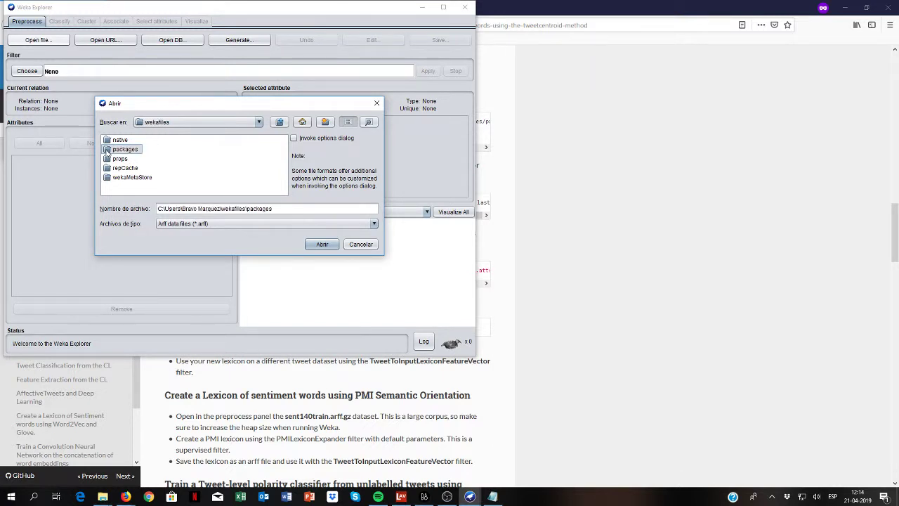
double_click(107, 153)
click(115, 141)
double_click(115, 141)
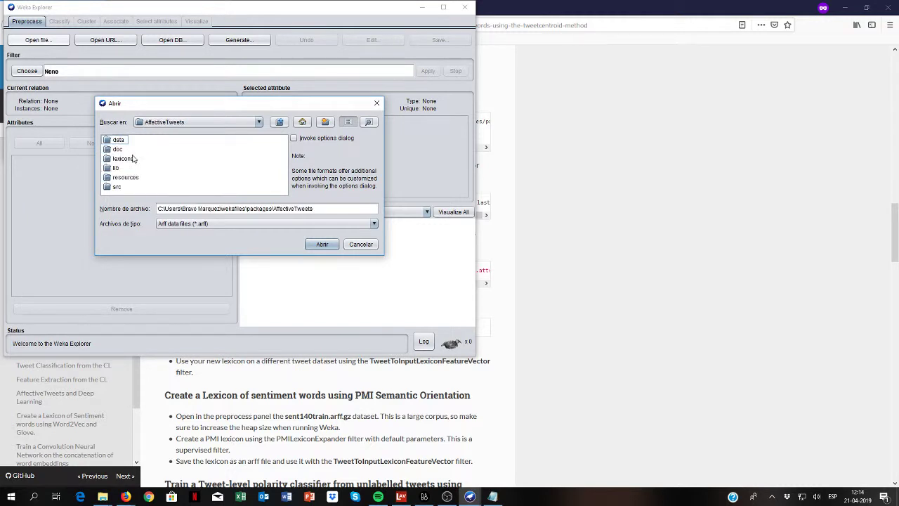
Step: Set the file type to Arff data files (*.arff.gz) and open unlabelled.arff.gz from the data folder
click(197, 221)
click(209, 244)
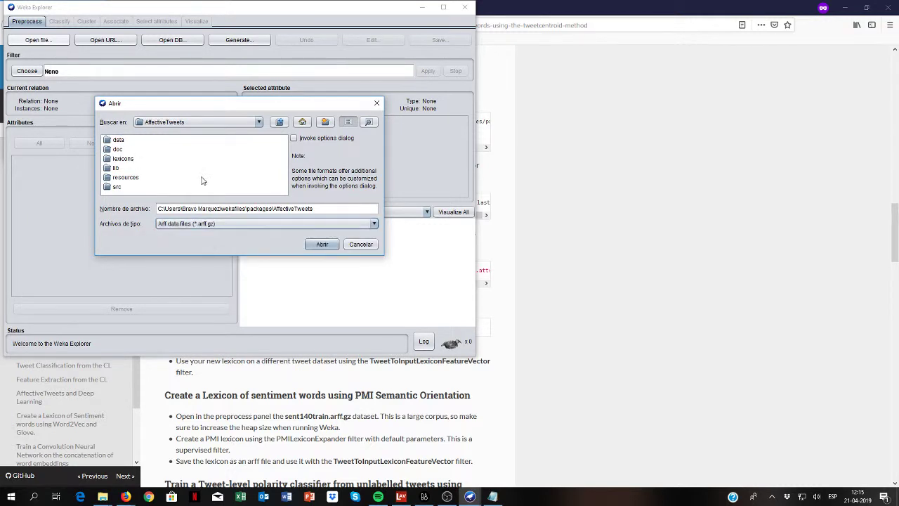
click(114, 141)
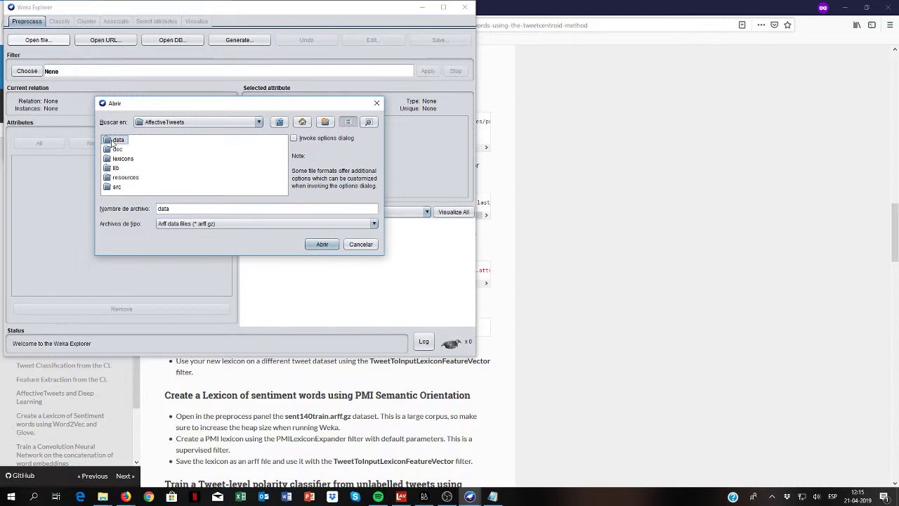
double_click(114, 141)
drag(179, 193, 254, 194)
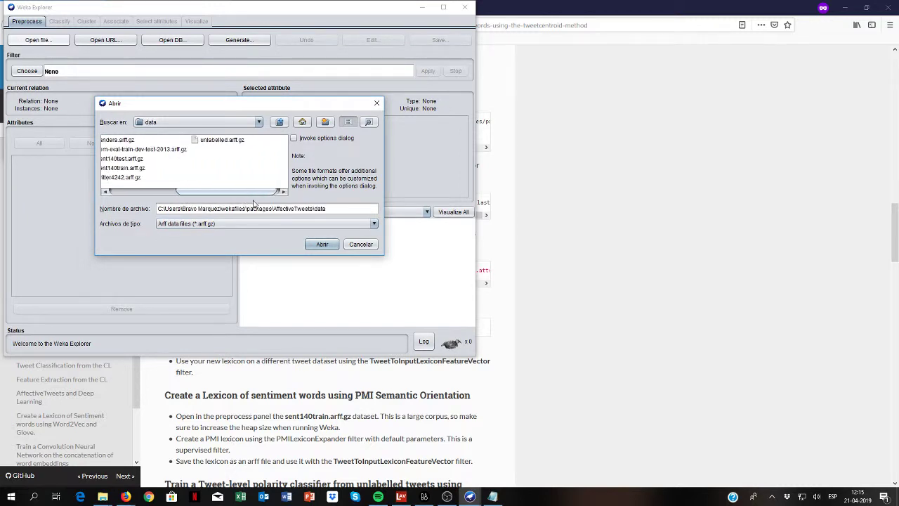
double_click(221, 140)
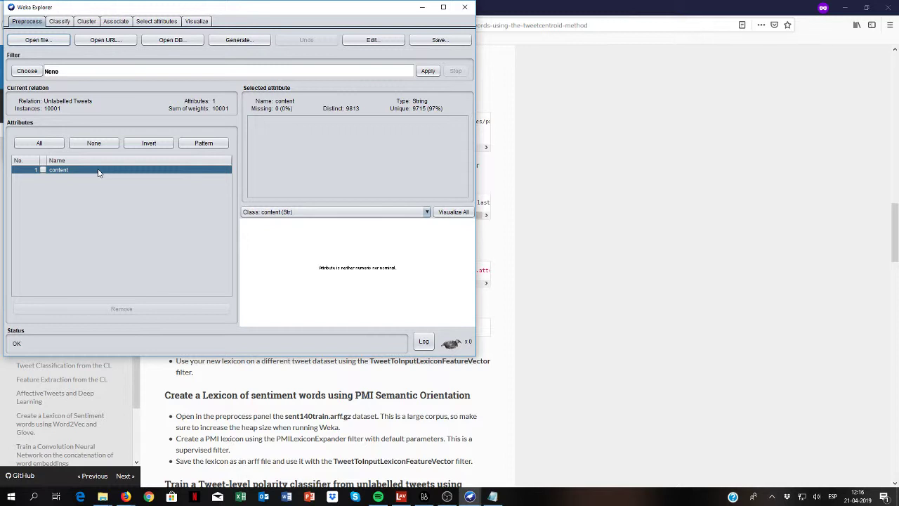
Step: Choose the TweetCentroid filter from the unsupervised attribute filters
click(30, 75)
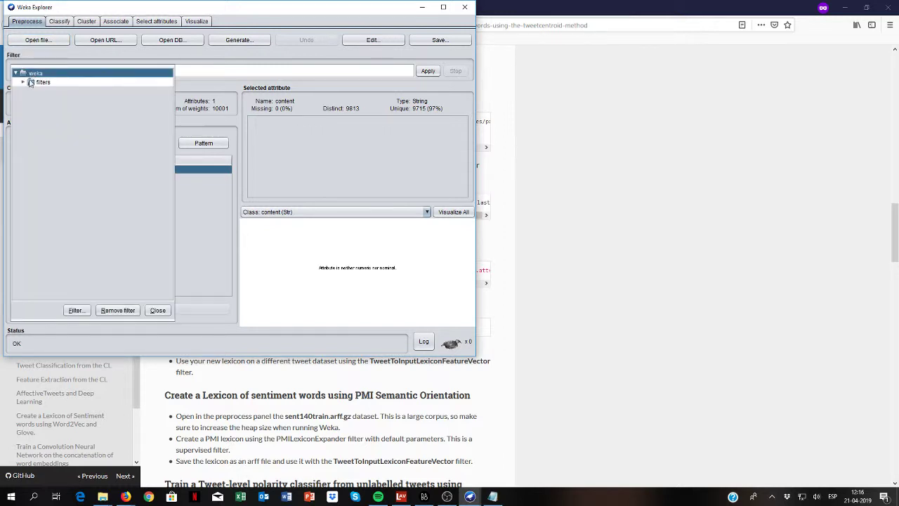
click(23, 83)
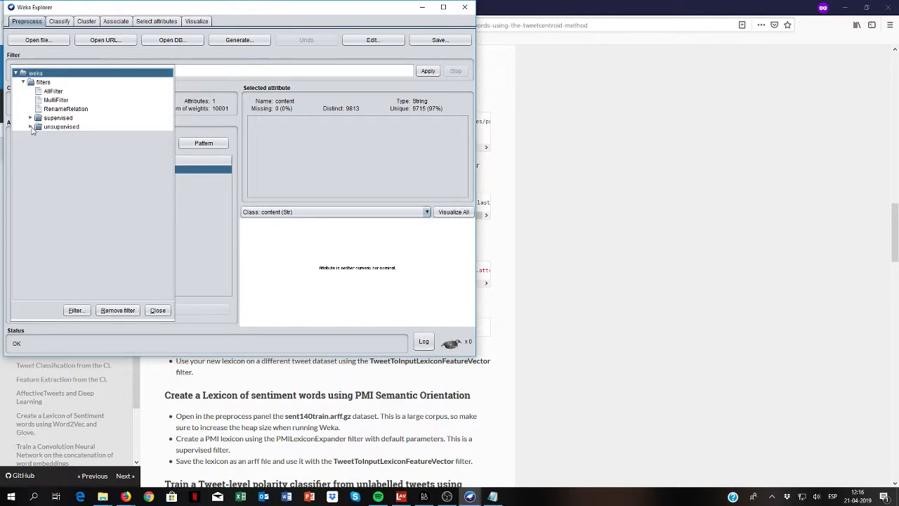
click(30, 126)
click(39, 136)
scroll(110, 227, down, 15)
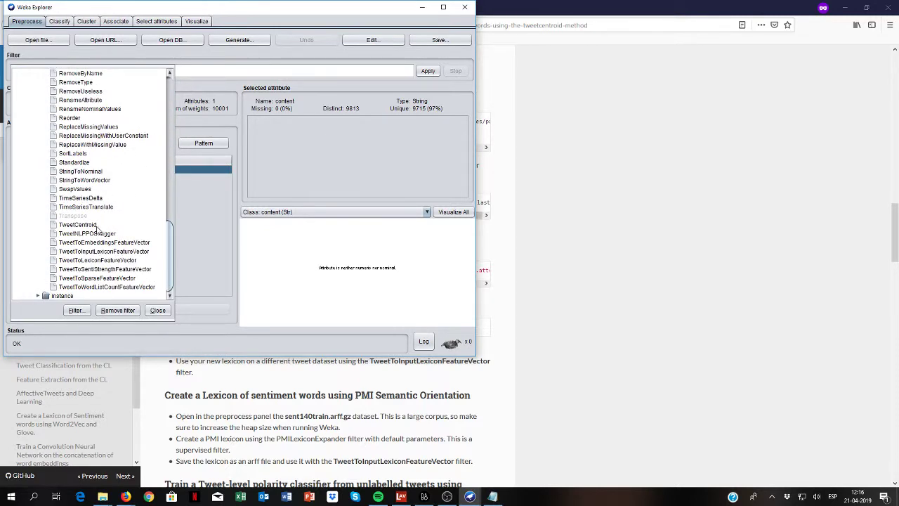
click(96, 226)
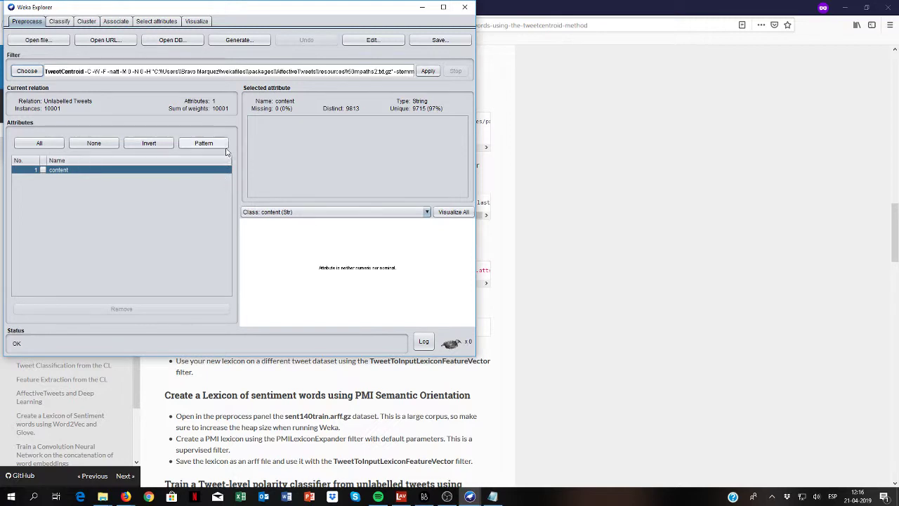
click(259, 73)
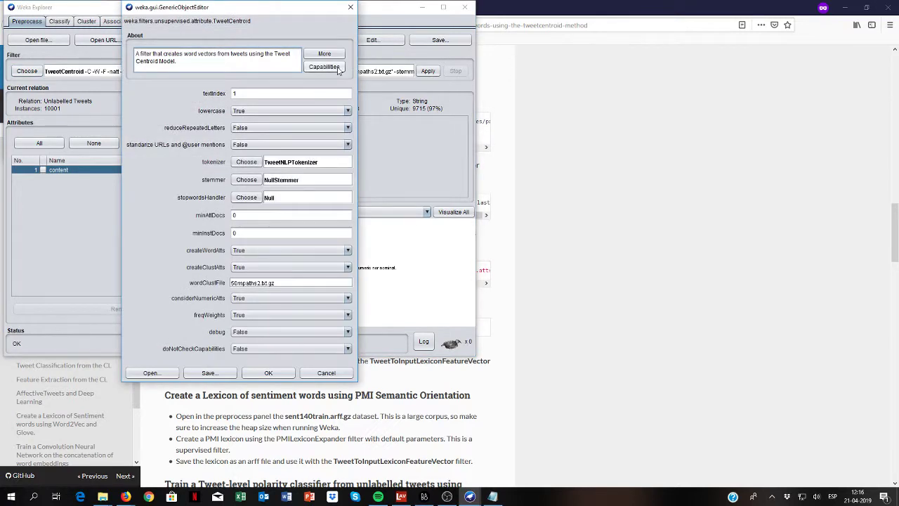
click(328, 54)
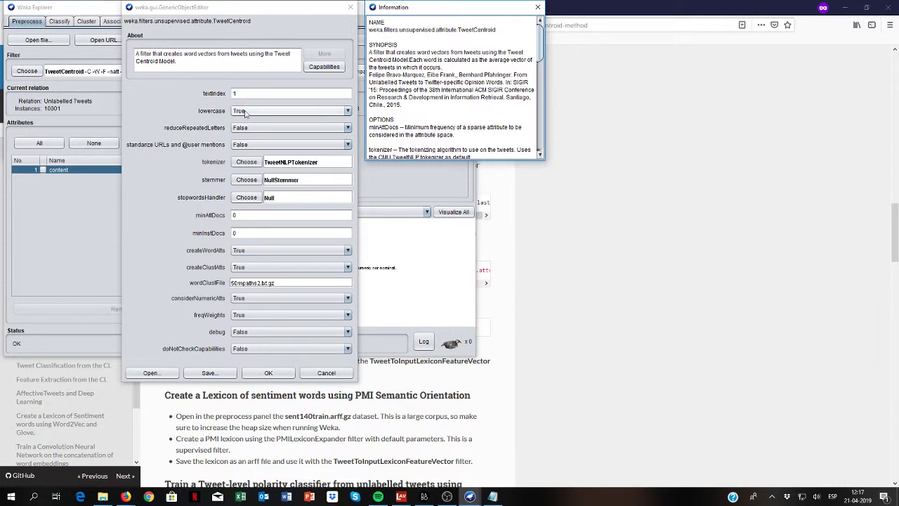
click(249, 134)
click(252, 137)
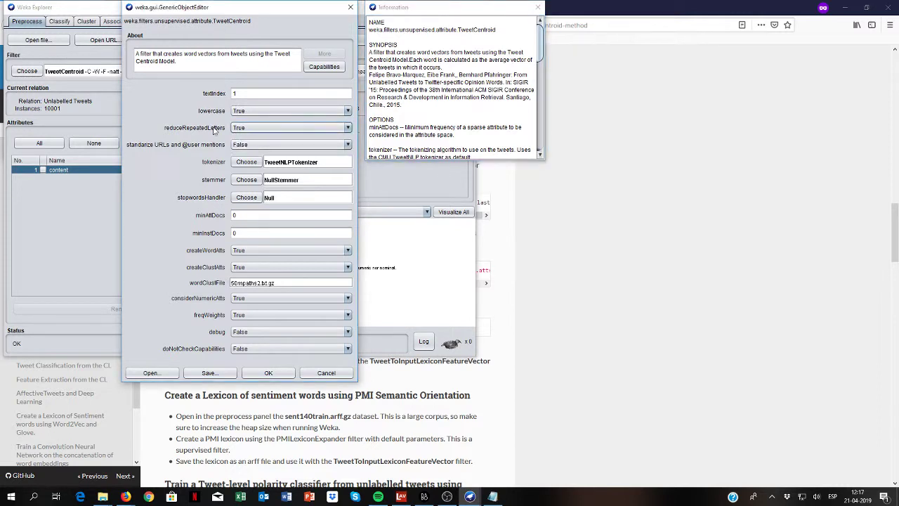
click(256, 145)
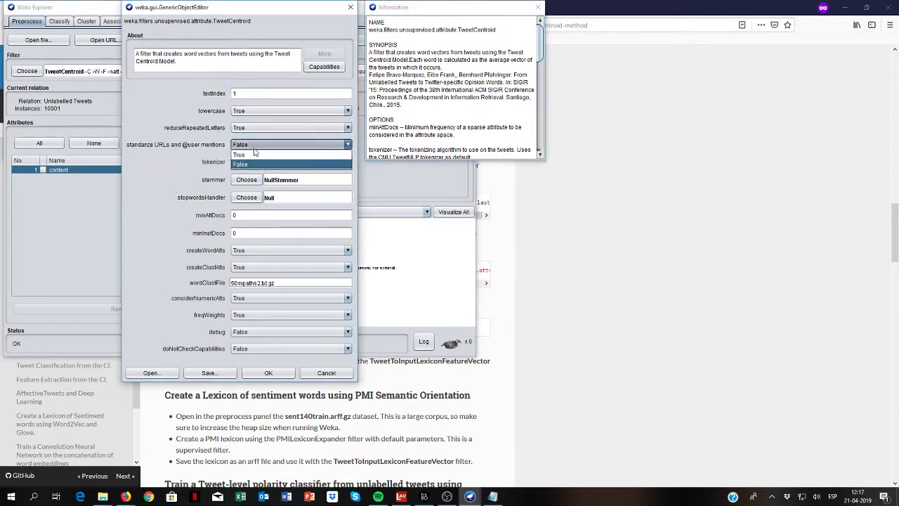
click(256, 155)
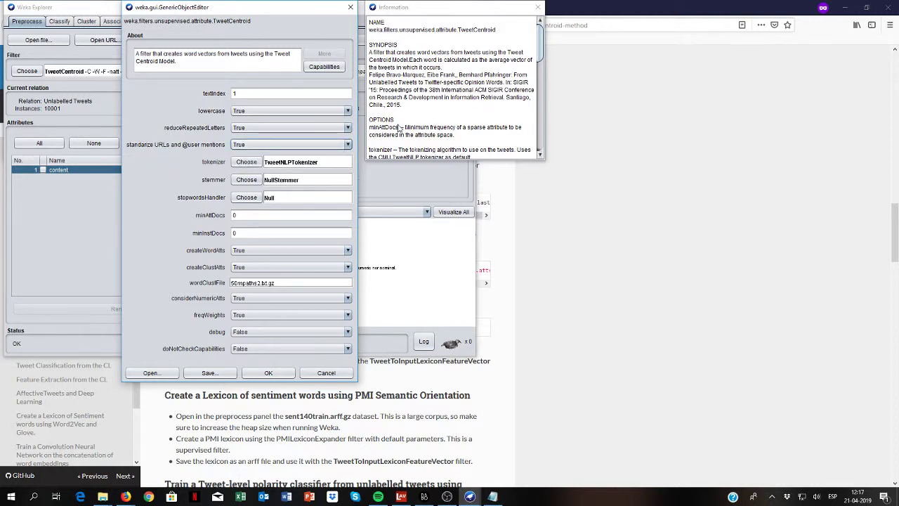
Step: Review the filter's option descriptions and select True for both createWordAtts and createClustAtts
scroll(398, 127, down, 1)
scroll(398, 127, down, 2)
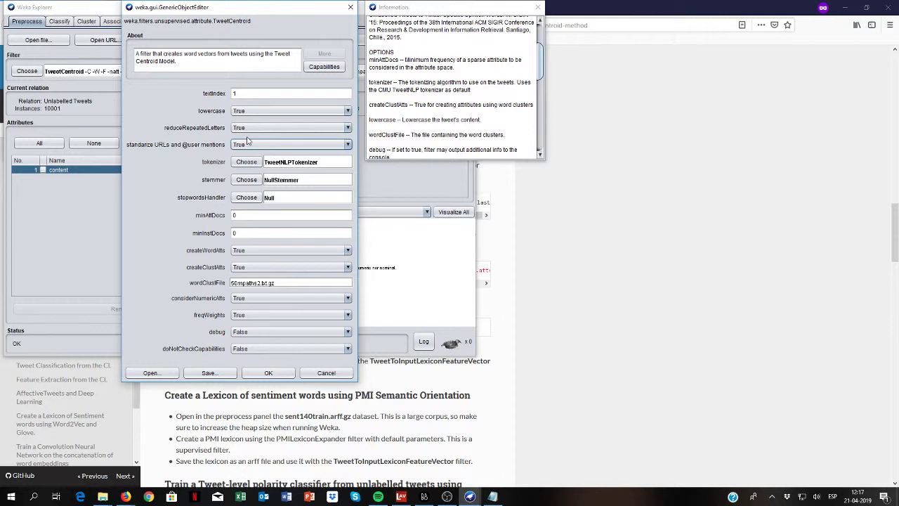
mouse_move(242, 149)
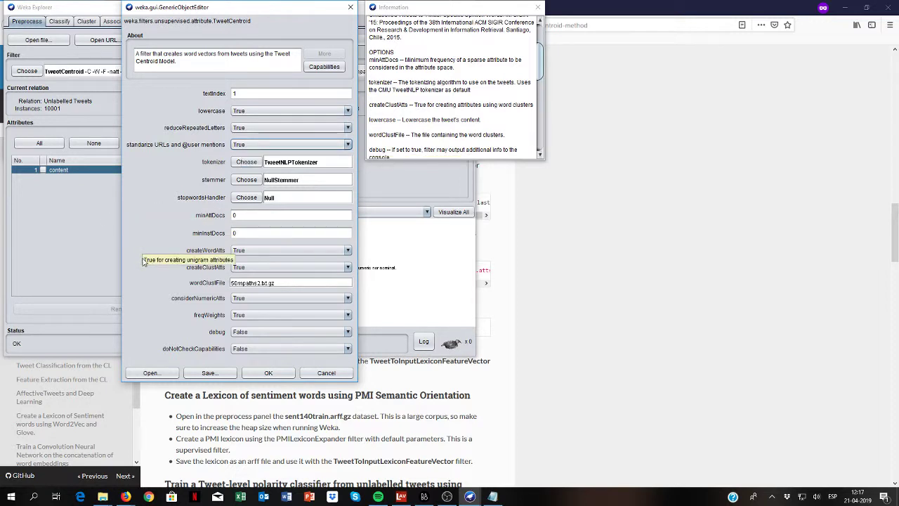
click(243, 253)
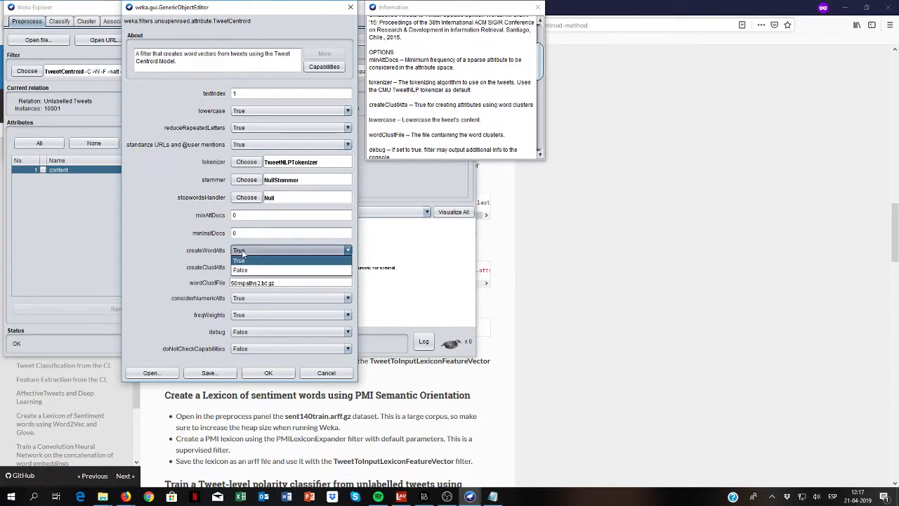
click(243, 260)
click(245, 268)
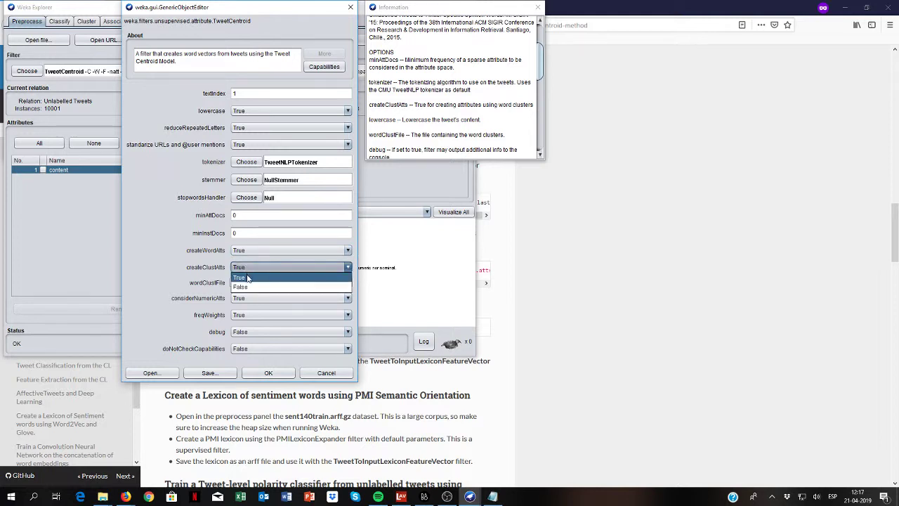
click(248, 276)
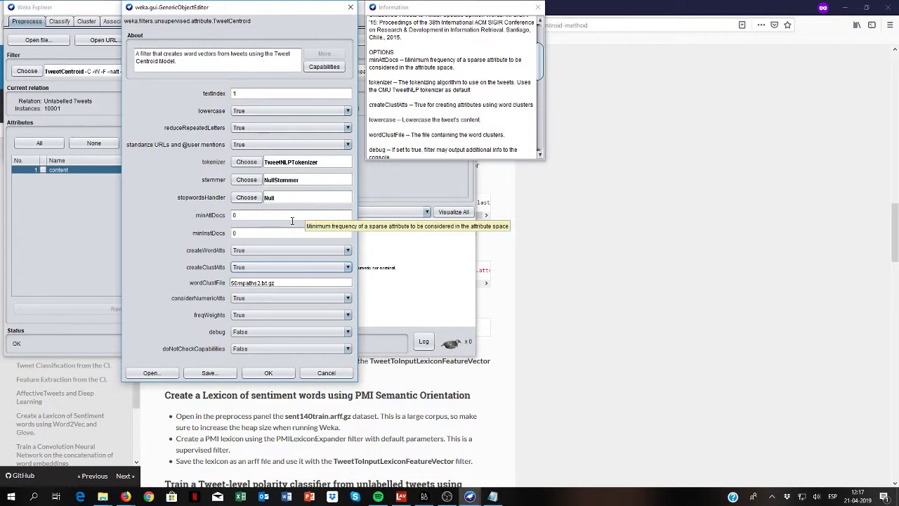
Step: Set both minAttDocs and minInstDocs to 4 and accept the TweetCentroid filter settings
click(245, 214)
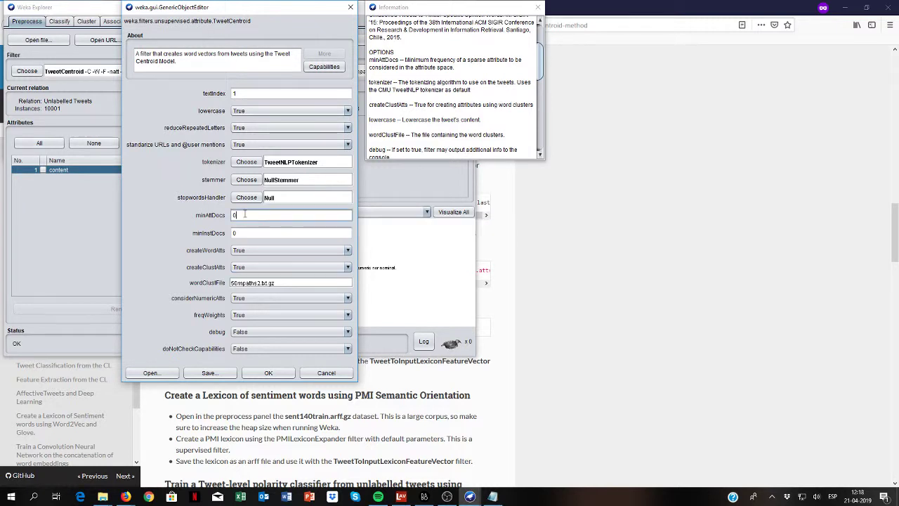
scroll(420, 118, down, 3)
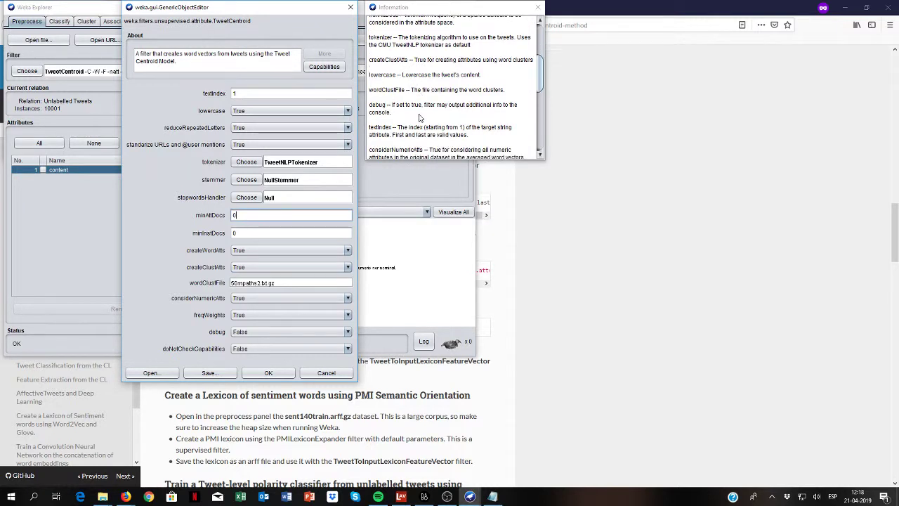
drag(247, 215, 226, 217)
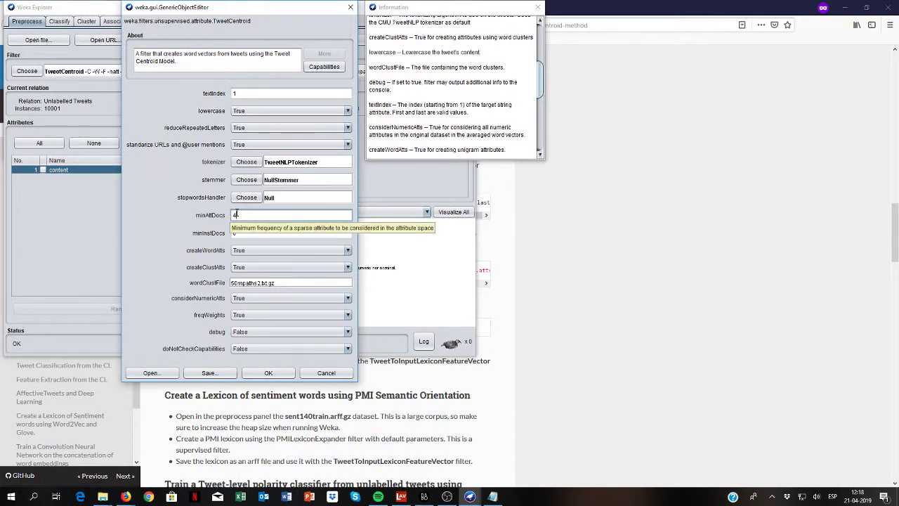
click(250, 230)
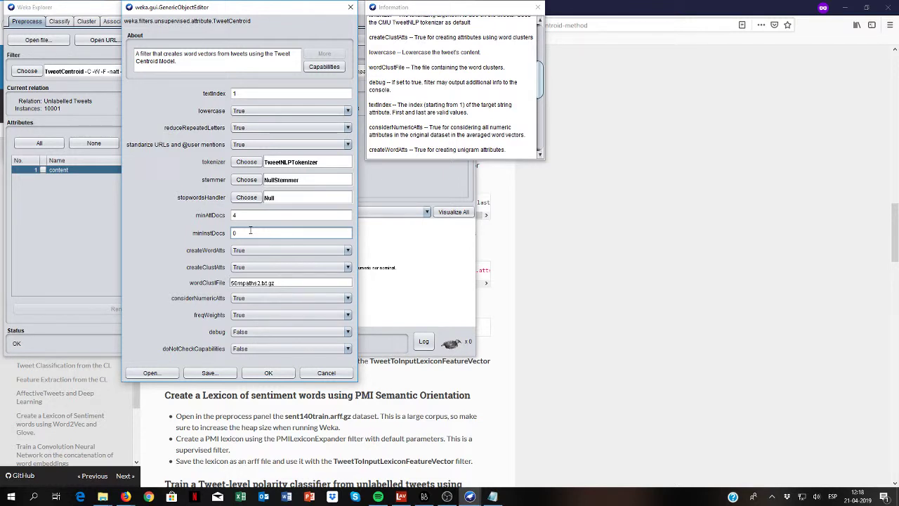
key(BackSpace)
text(4)
click(269, 373)
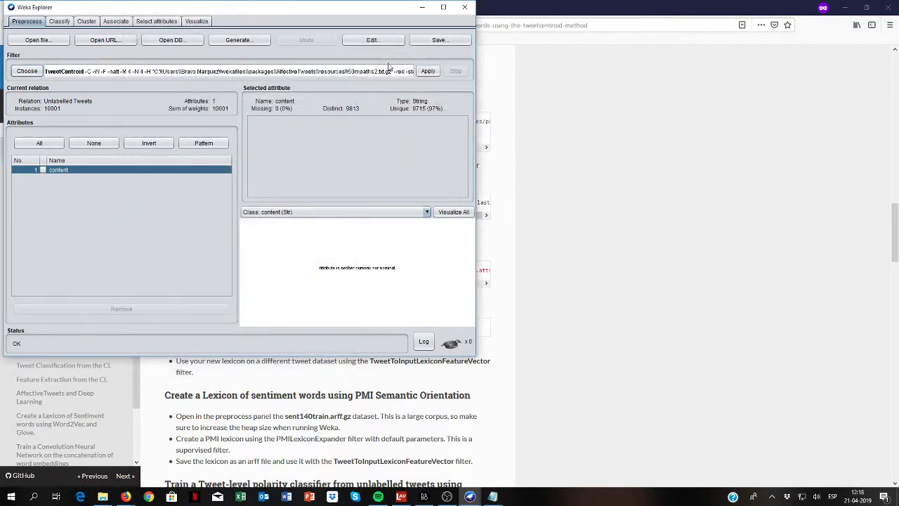
Step: Apply the TweetCentroid filter to the tweets and inspect the WORD_NAME attribute at the end of the attribute list
click(428, 71)
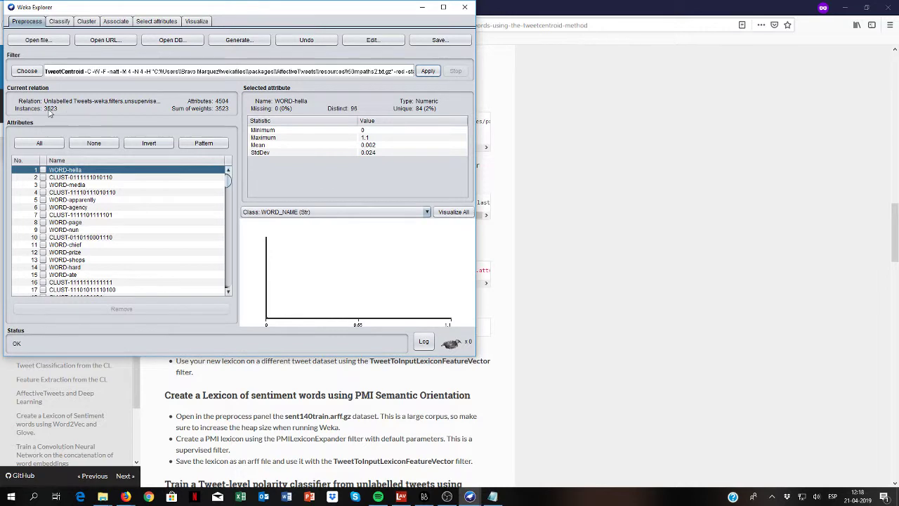
drag(227, 181, 211, 301)
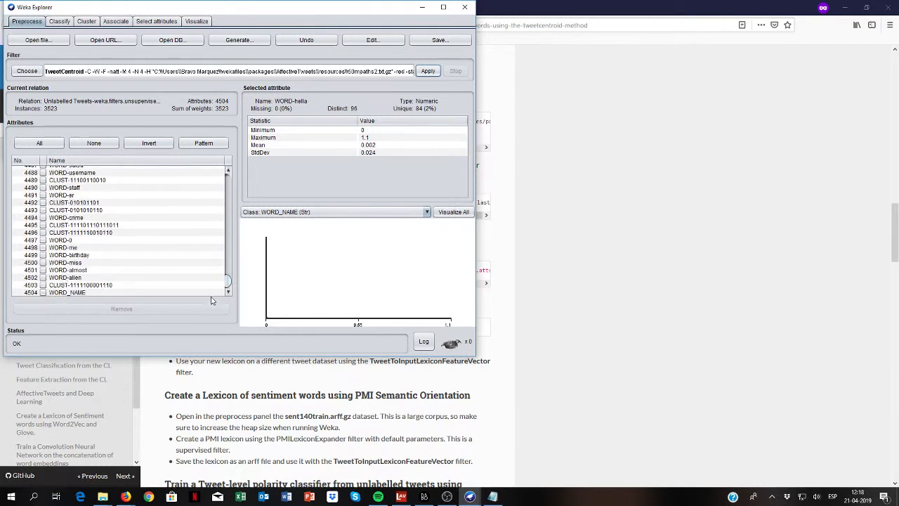
click(90, 296)
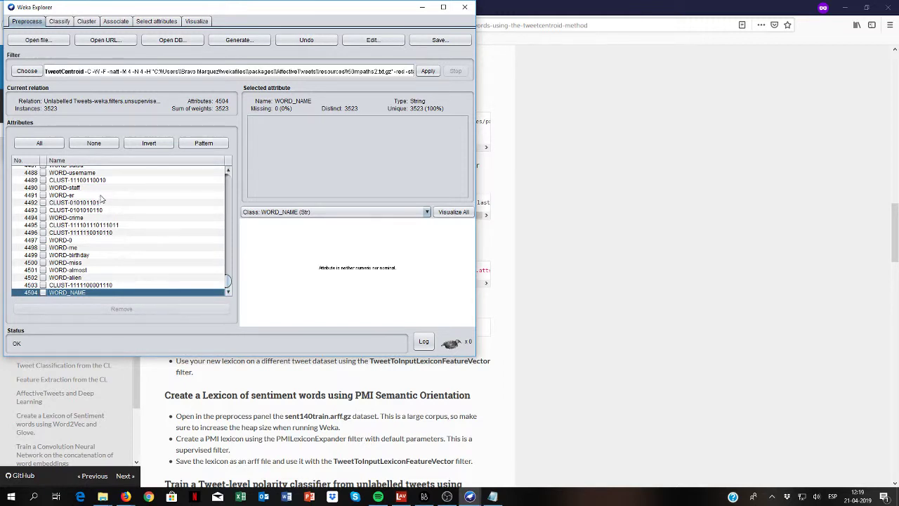
Step: Choose the LabelWordVectors filter from the unsupervised attribute filters and open its settings
click(28, 73)
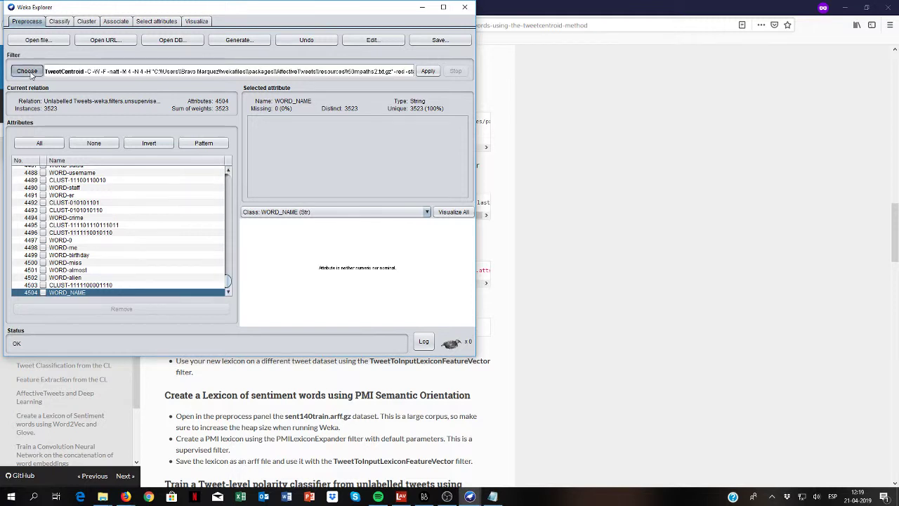
scroll(78, 210, down, 2)
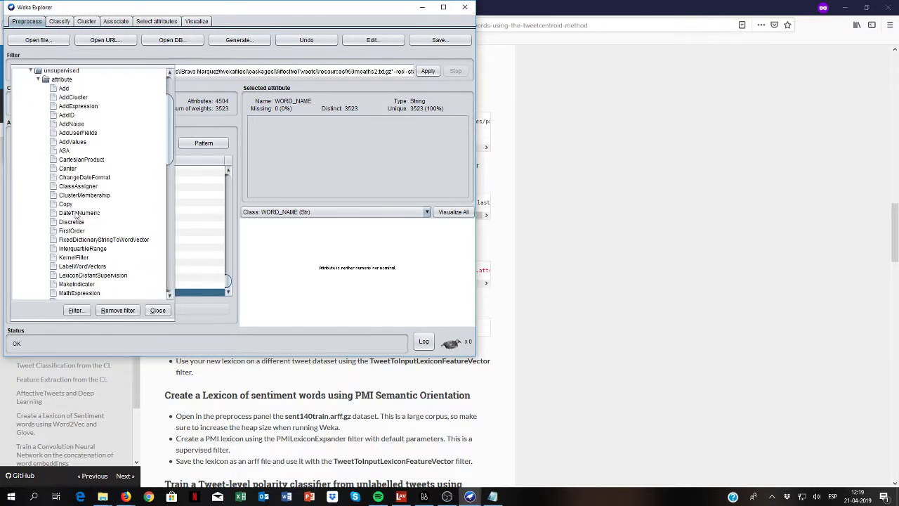
click(104, 268)
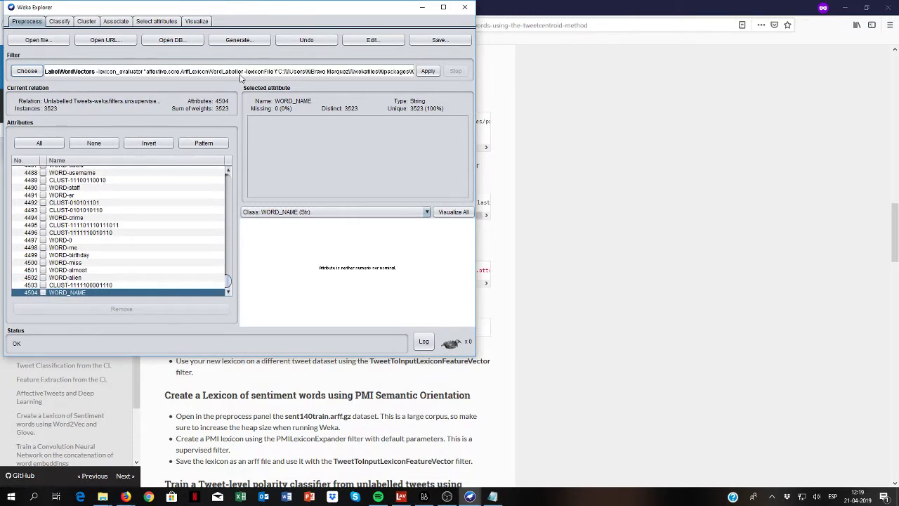
click(240, 74)
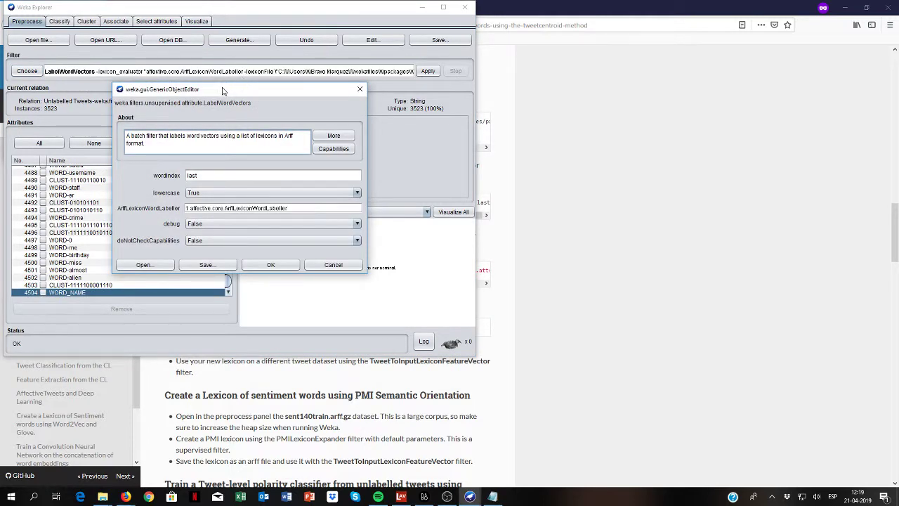
drag(222, 90, 359, 88)
click(85, 295)
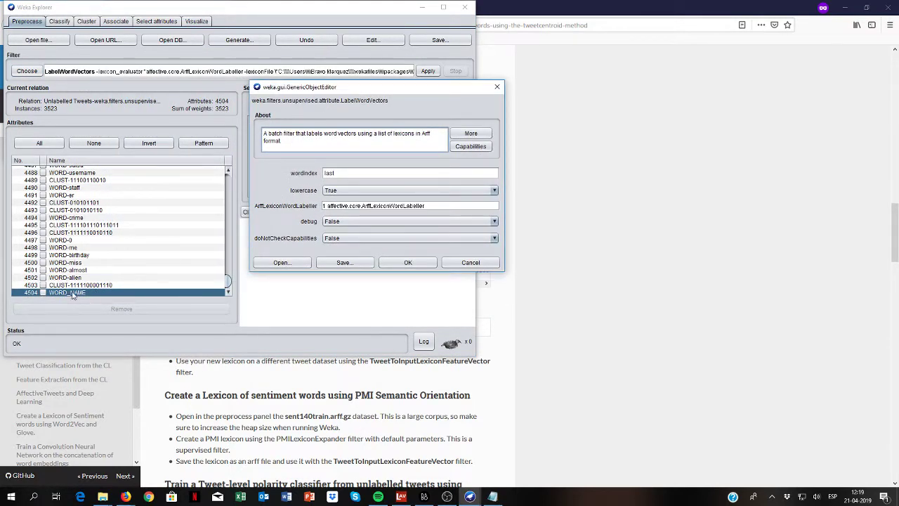
Step: Open the ArffLexiconWordLabeller entry of the filter, review its lexicon file and name, and accept the default labeller settings
click(353, 205)
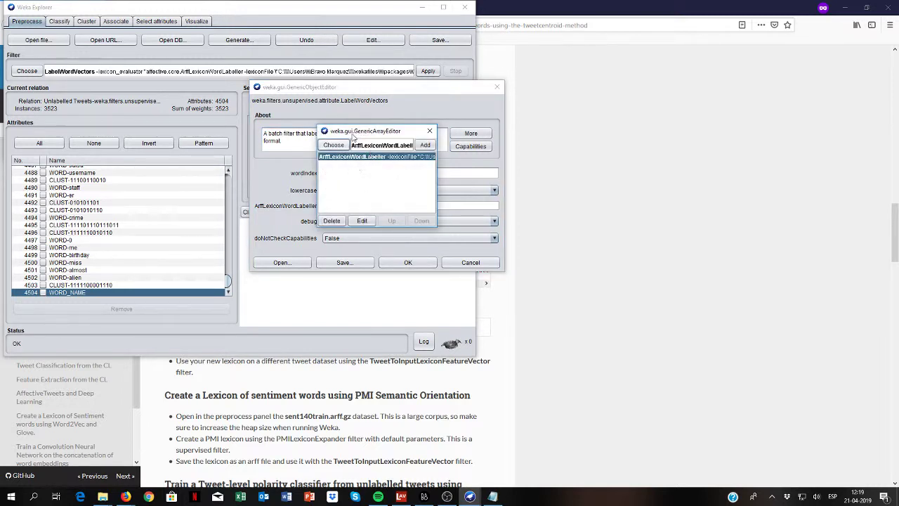
drag(364, 132, 445, 112)
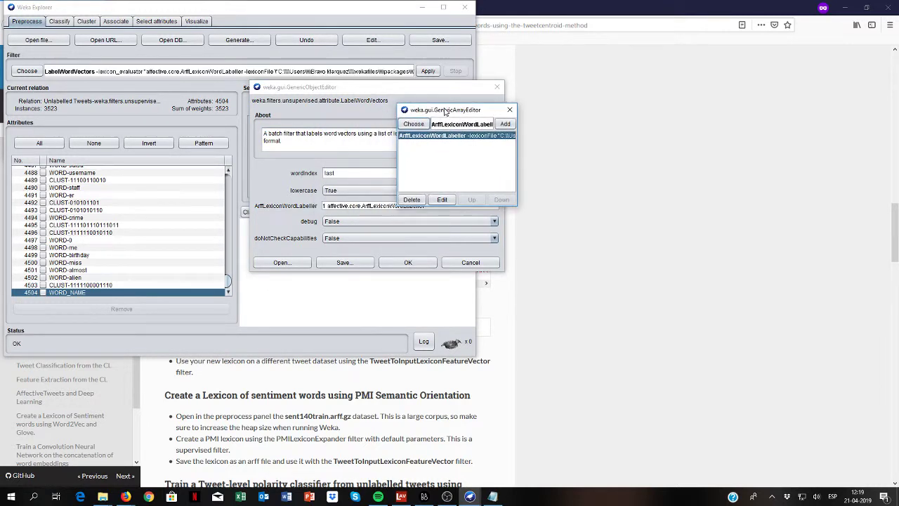
double_click(448, 136)
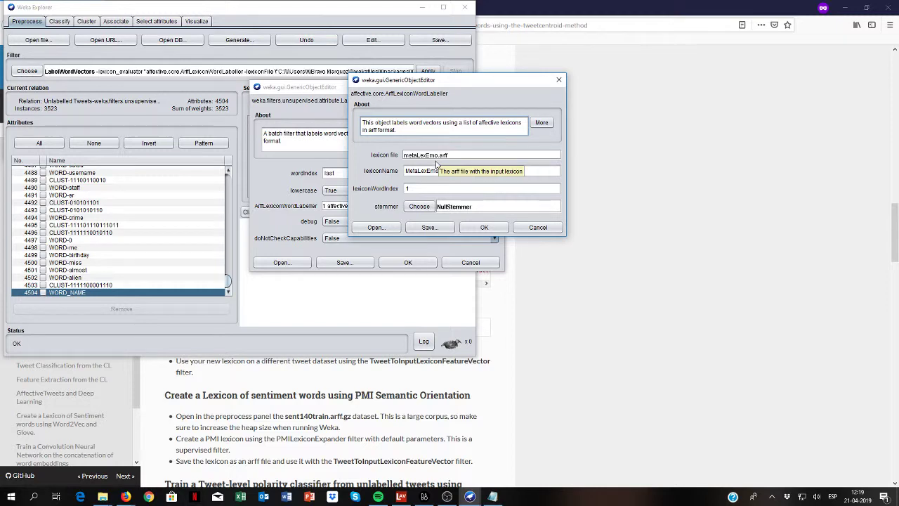
click(484, 226)
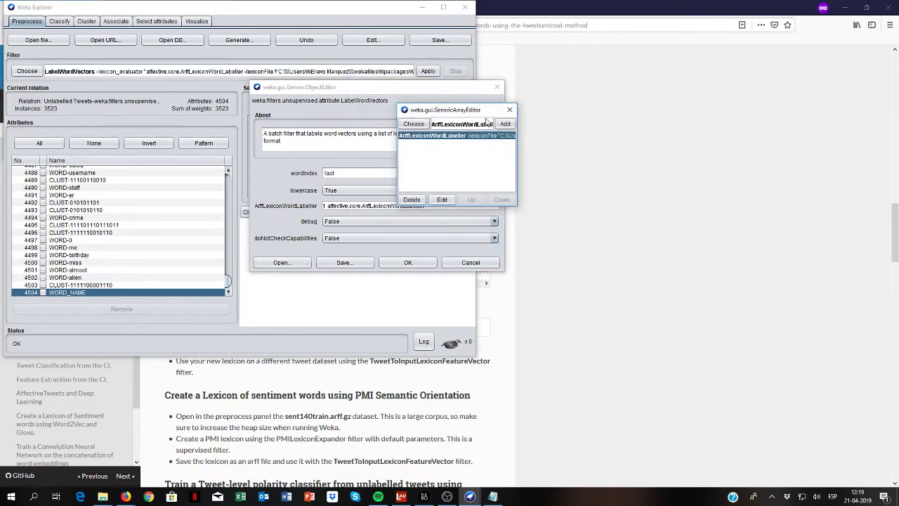
Step: Apply the LabelWordVectors filter with its default settings and inspect the MetaLexEmo-polarity attribute
click(510, 110)
click(408, 263)
click(427, 71)
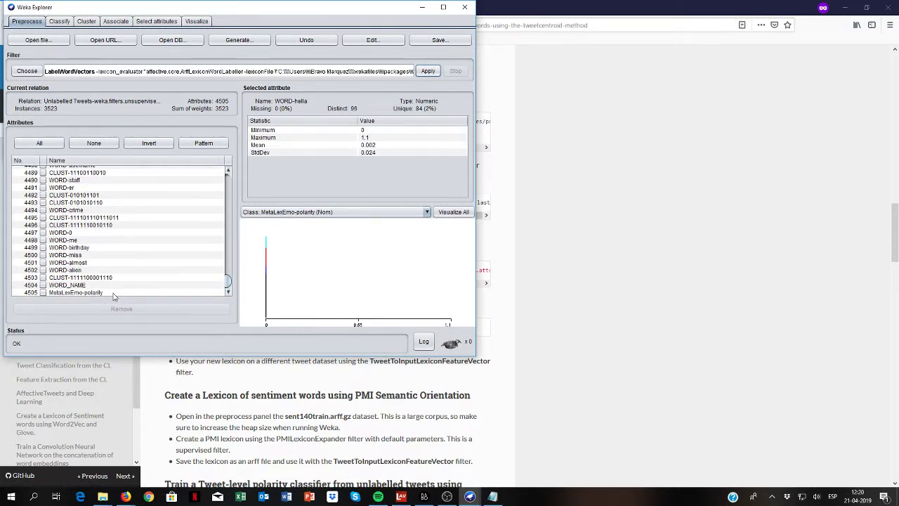
click(115, 294)
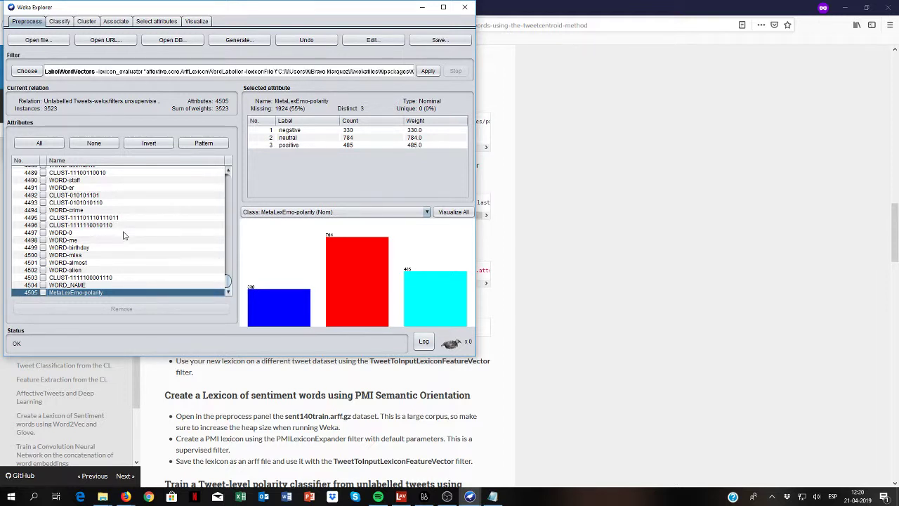
Step: Select a 66% percentage split as the test option for classification
click(61, 23)
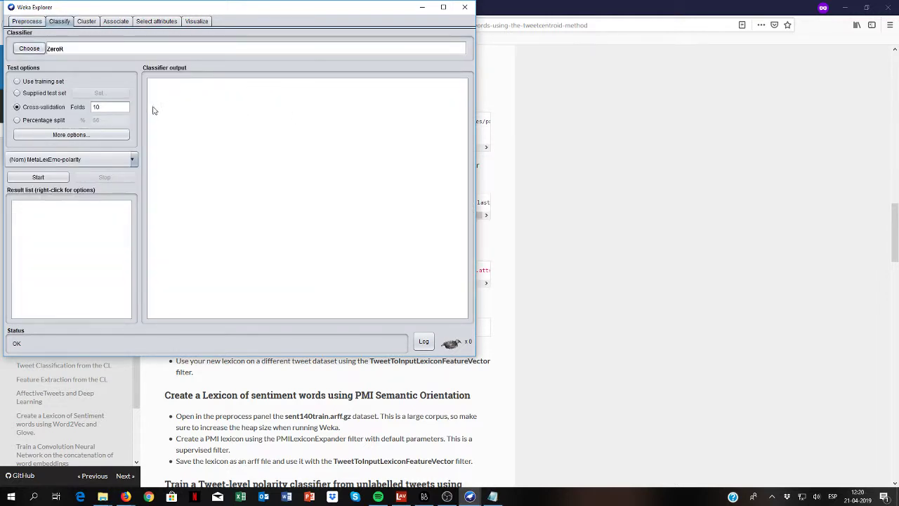
click(58, 121)
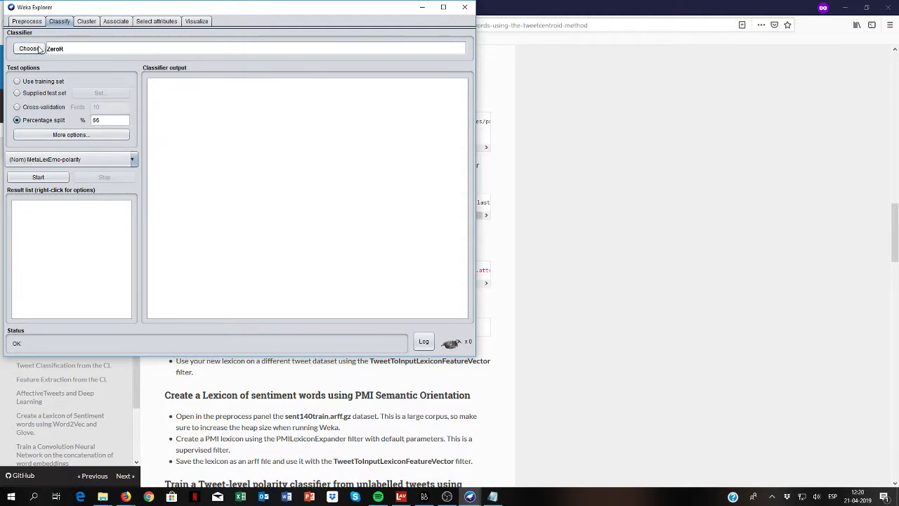
click(39, 49)
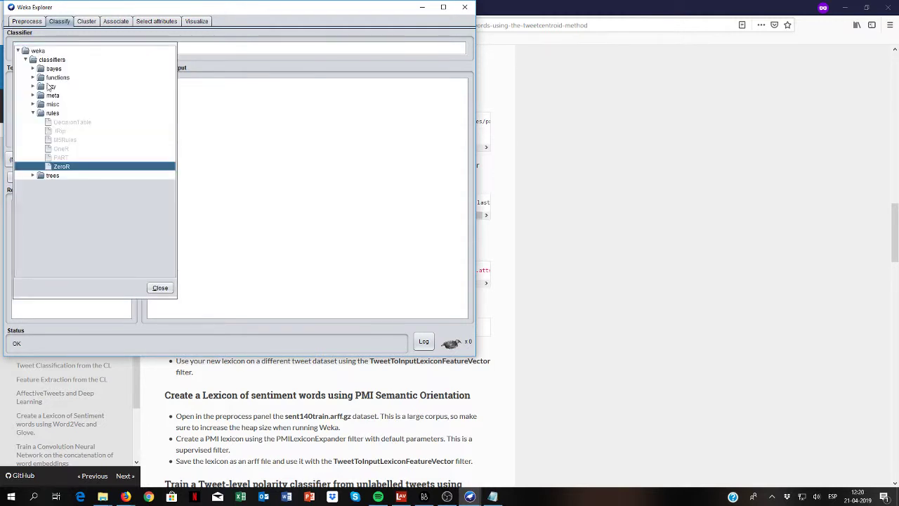
click(168, 289)
click(27, 21)
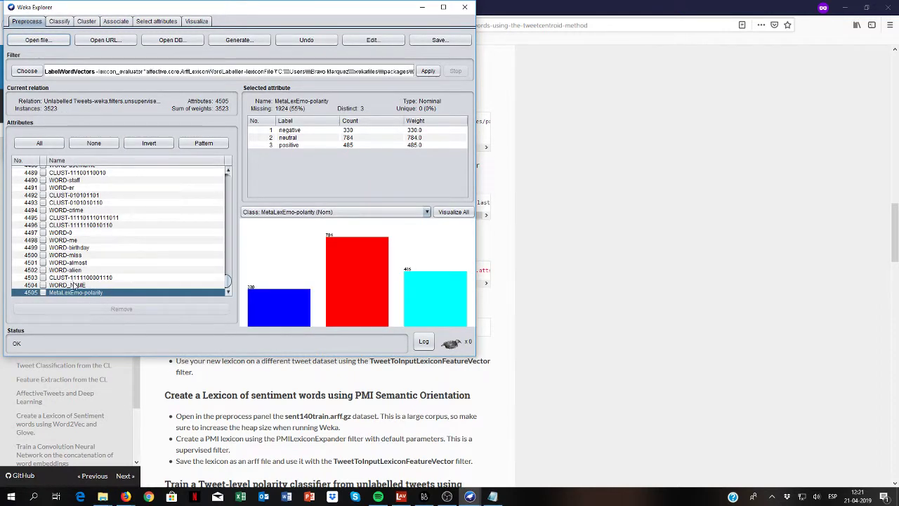
click(59, 21)
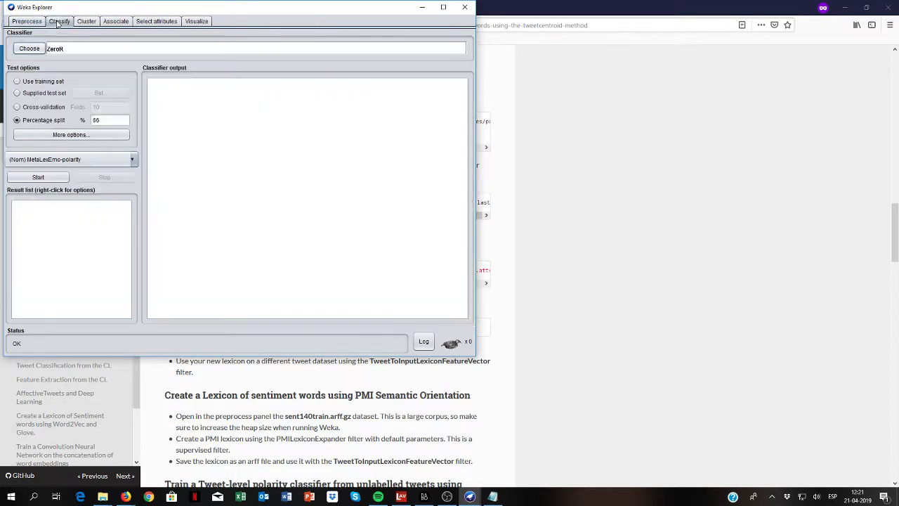
Step: Choose FilteredClassifier from the meta classifiers as the classifier
click(29, 48)
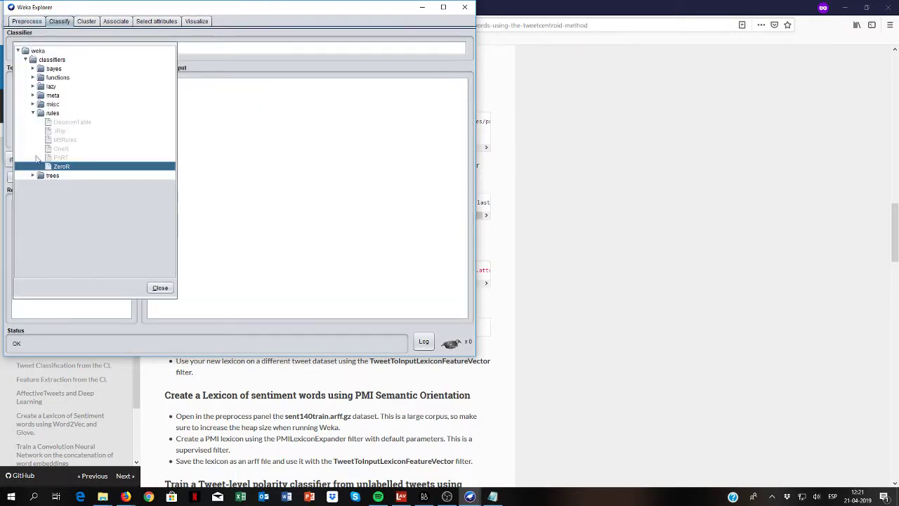
click(32, 96)
scroll(77, 166, down, 3)
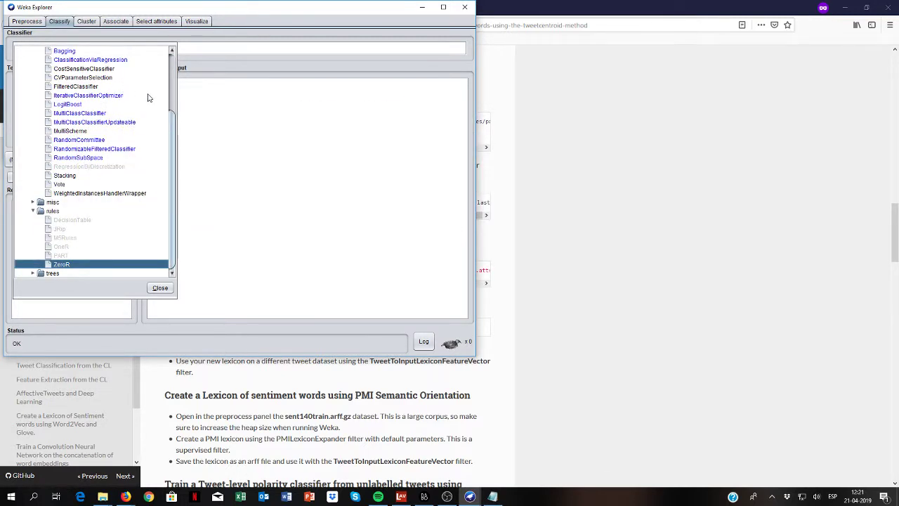
click(101, 85)
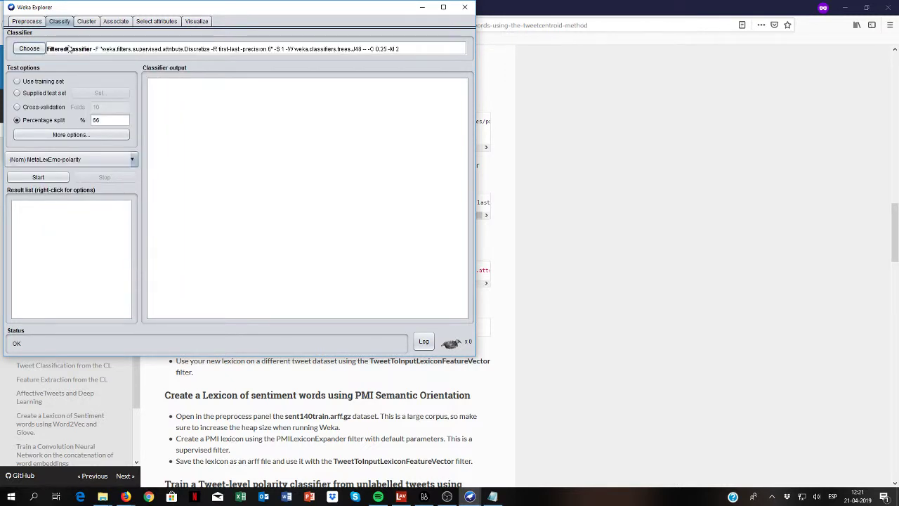
Step: Set the FilteredClassifier's filter to the unsupervised attribute filter RemoveType
click(99, 51)
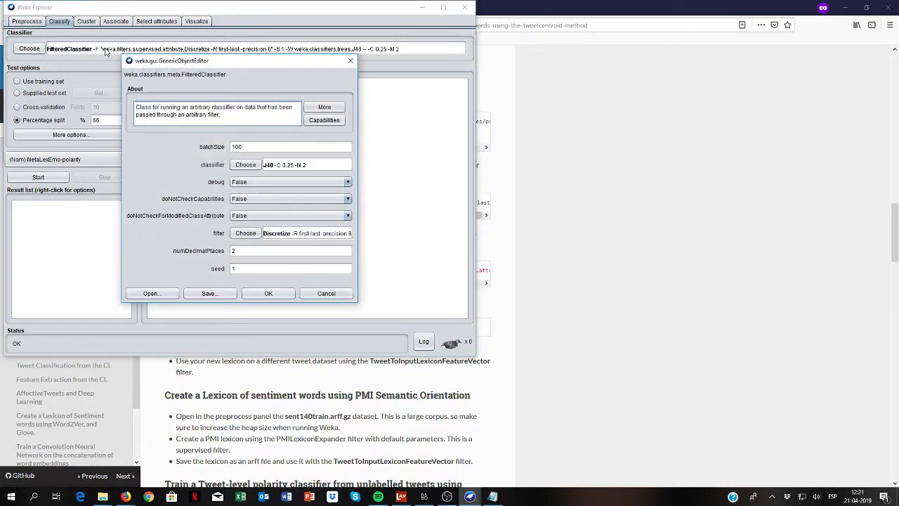
click(246, 233)
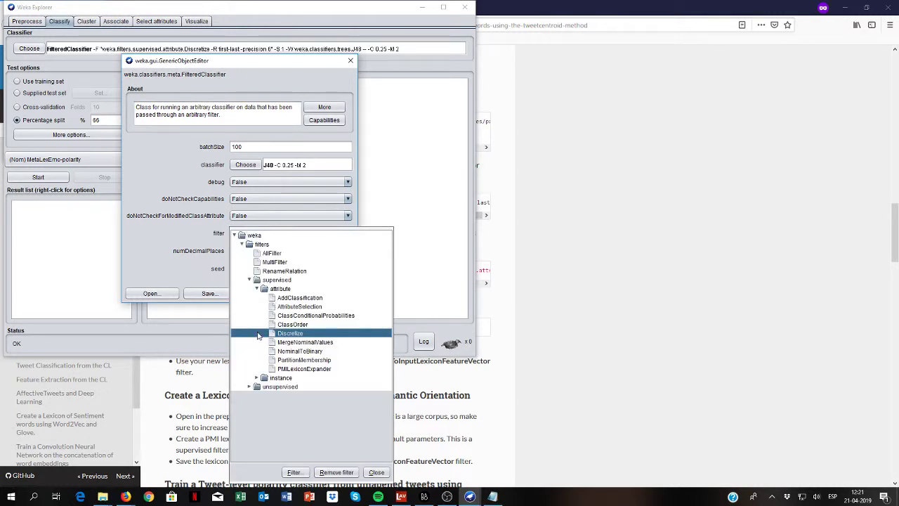
click(253, 388)
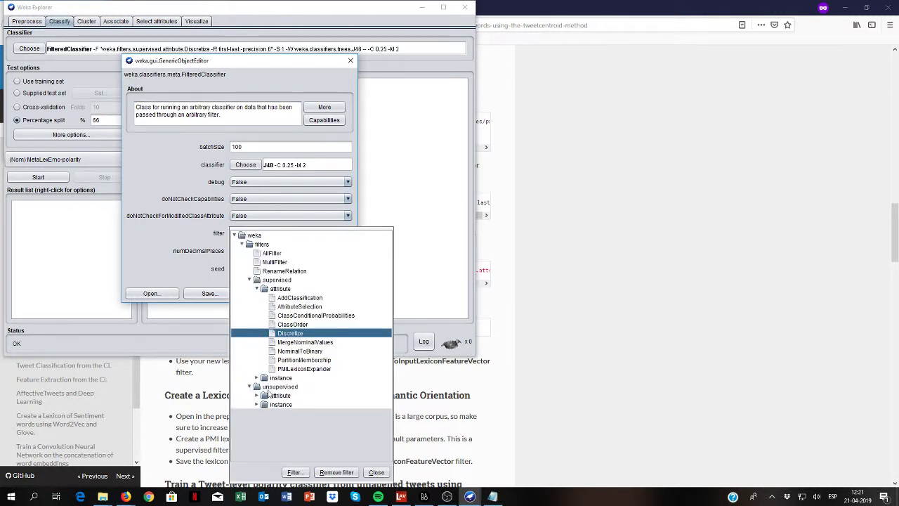
click(258, 396)
scroll(257, 400, down, 5)
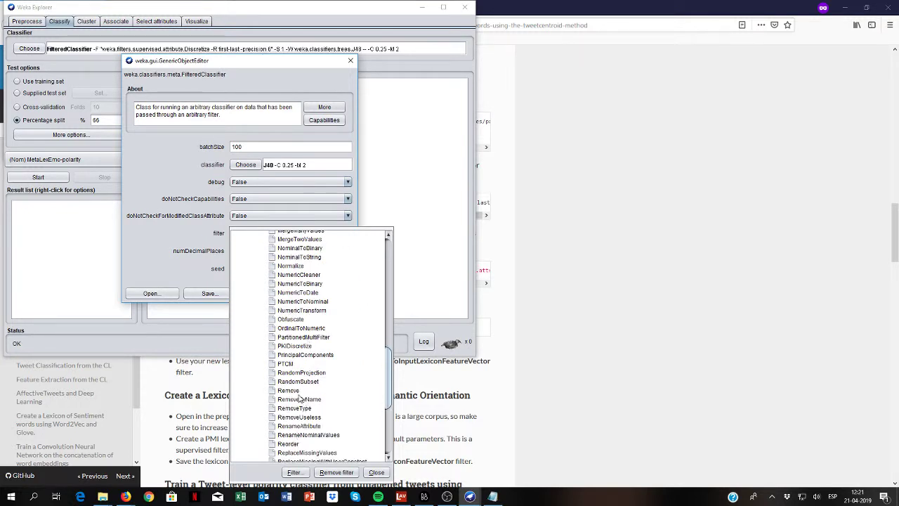
click(307, 408)
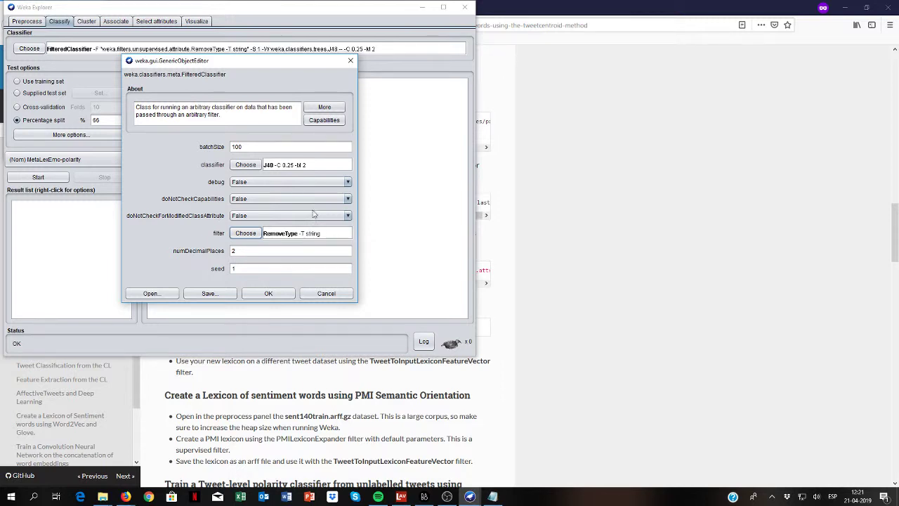
Step: Set the FilteredClassifier's base classifier to LibLINEAR from the function classifiers
click(251, 165)
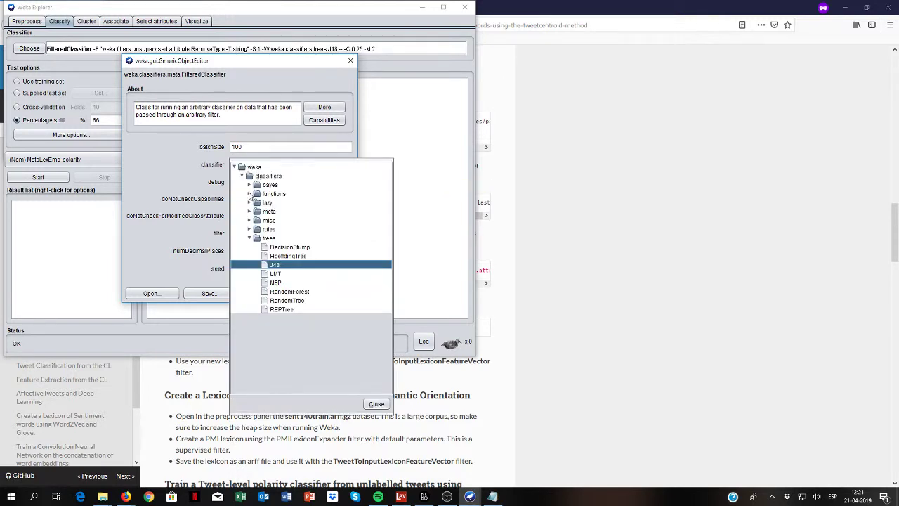
click(250, 194)
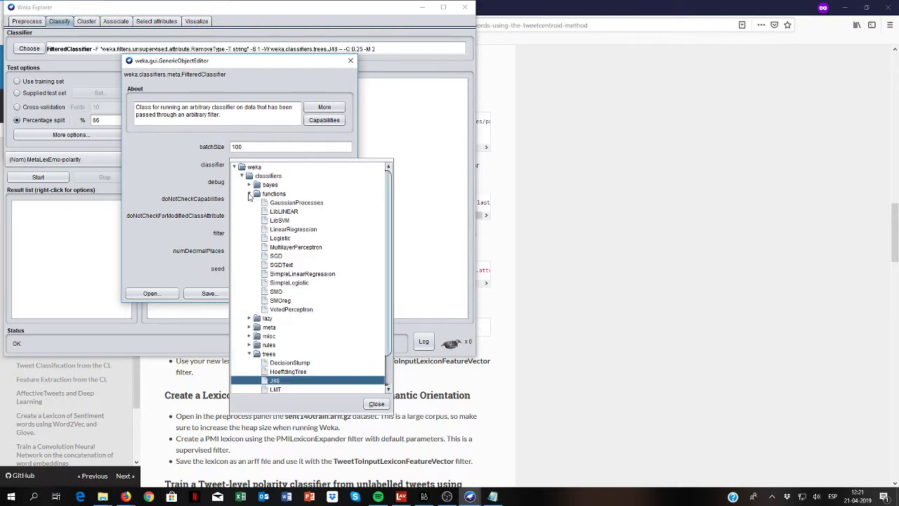
click(293, 211)
Step: Open the LibLINEAR settings and set SVMType to L2-regularized logistic regression (dual)
click(300, 163)
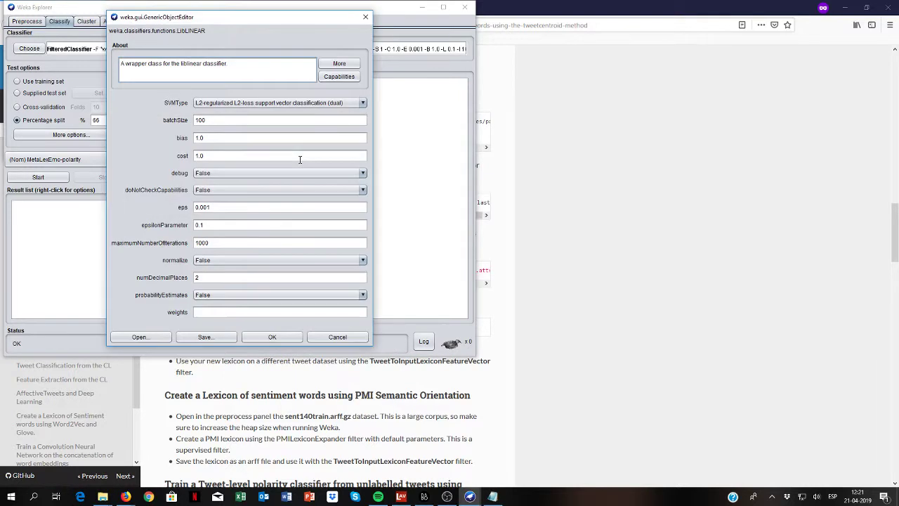
click(284, 103)
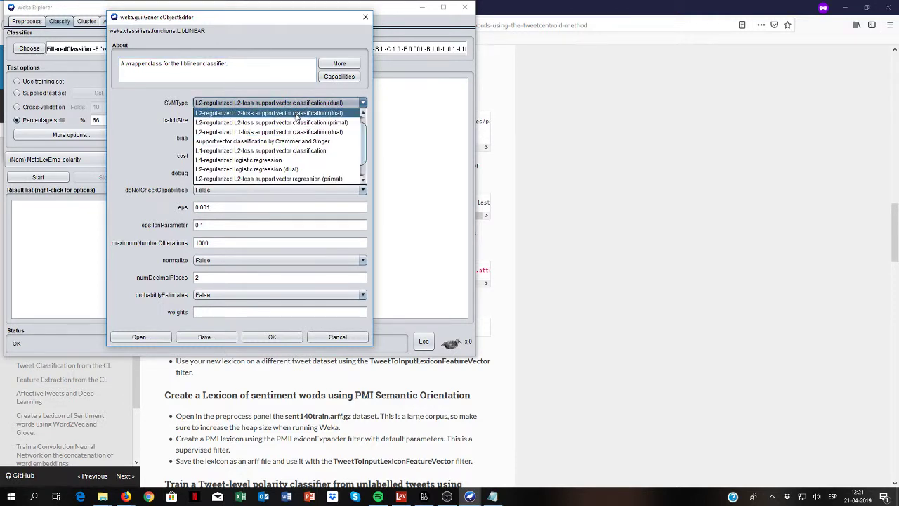
scroll(299, 122, down, 1)
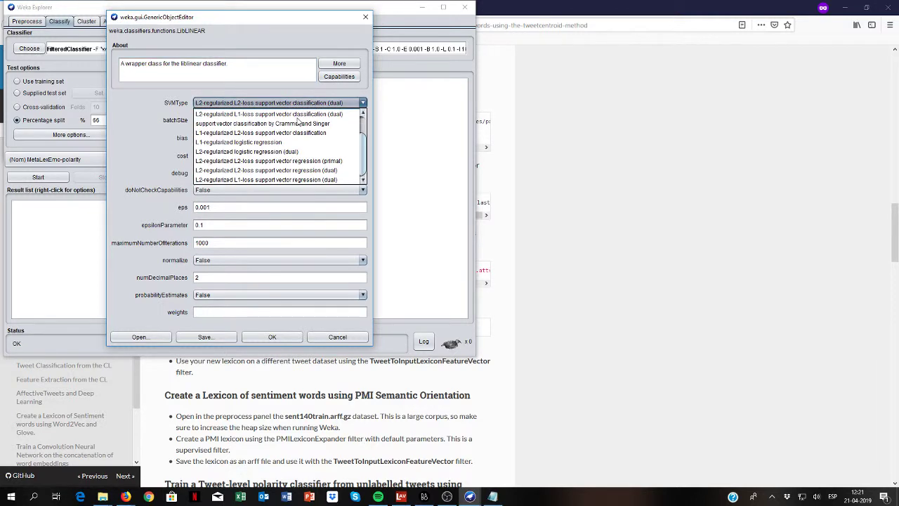
scroll(302, 131, up, 1)
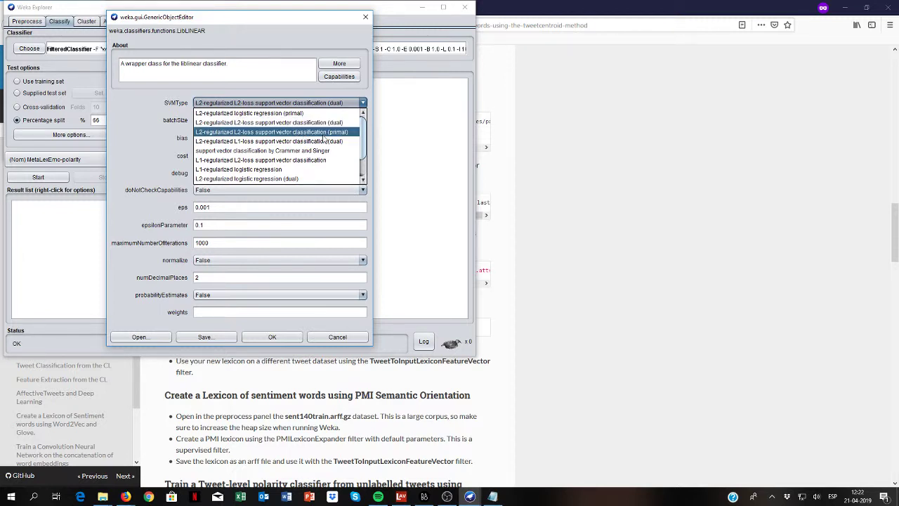
scroll(323, 144, down, 2)
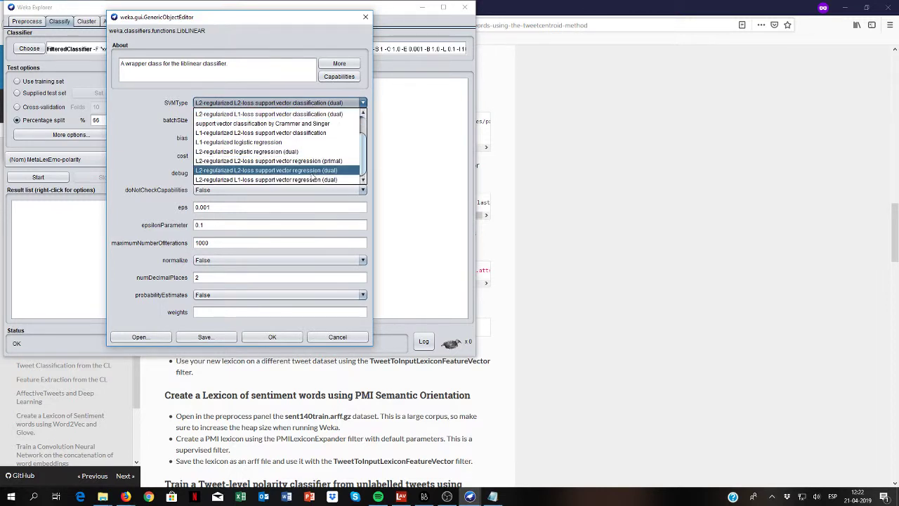
click(288, 151)
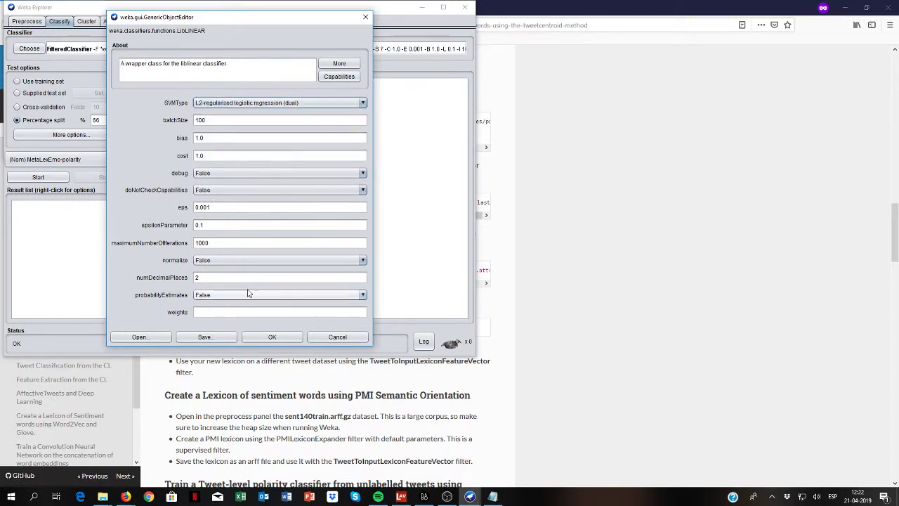
Step: Set LibLINEAR's probabilityEstimates to True and confirm the LibLINEAR and FilteredClassifier settings
click(208, 300)
click(211, 305)
click(268, 340)
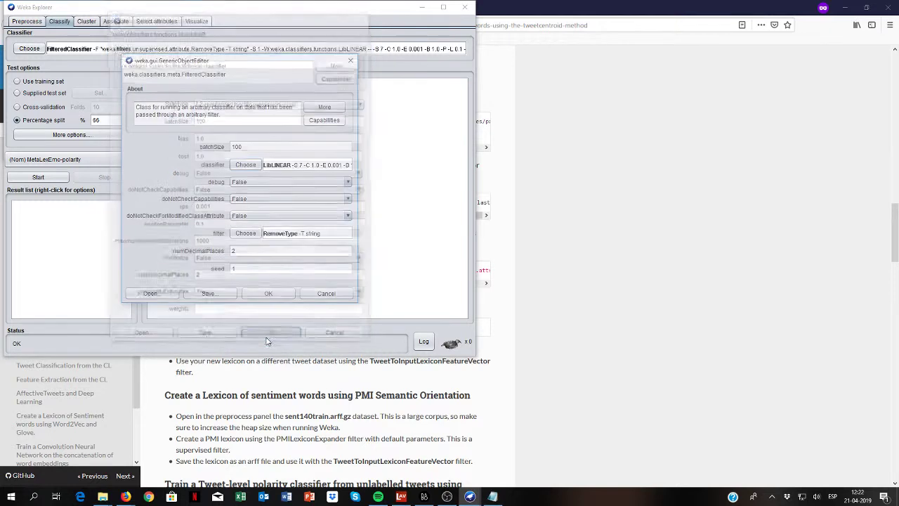
click(264, 293)
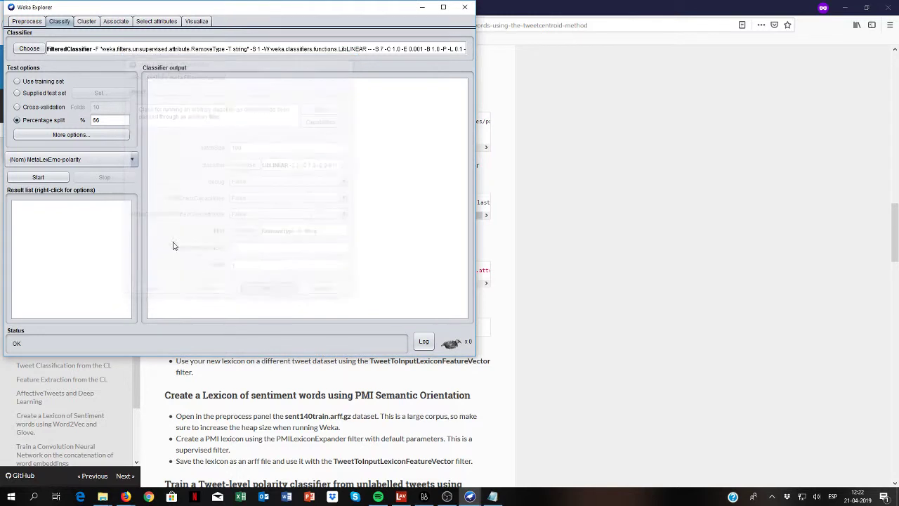
Step: Evaluate the FilteredClassifier with the 66% percentage split and copy its configuration to the clipboard
click(39, 177)
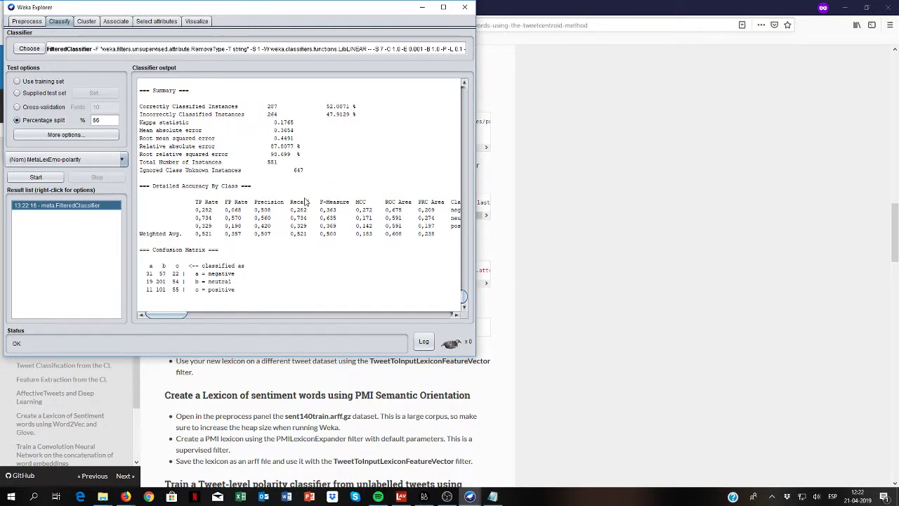
right_click(308, 53)
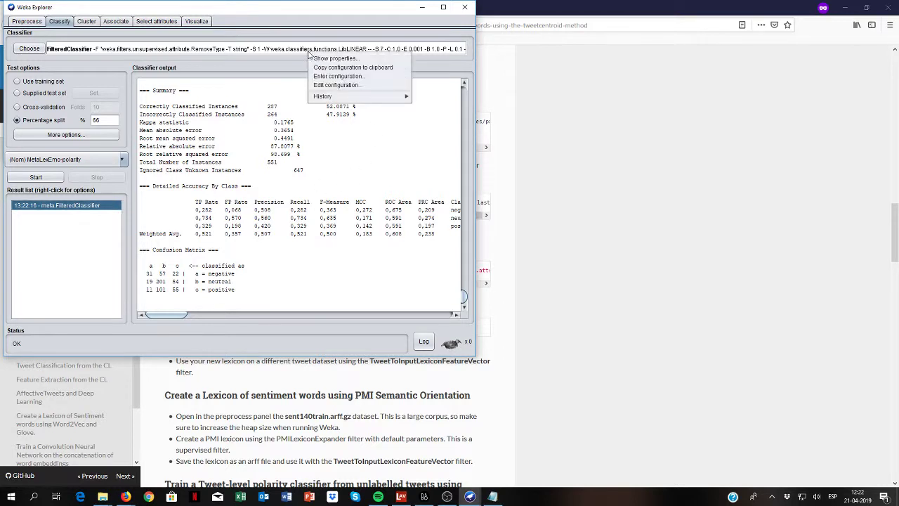
click(346, 68)
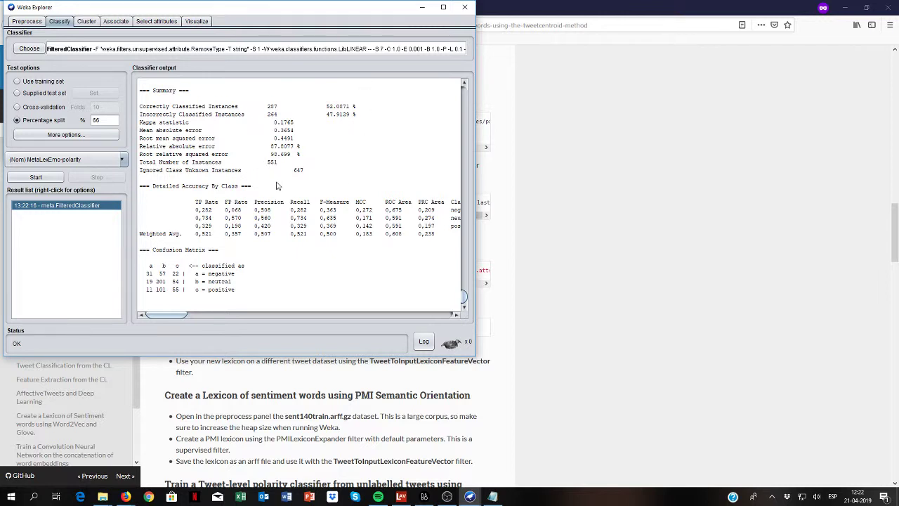
Step: Return to preprocessing and choose the supervised attribute filter AddClassification
click(28, 22)
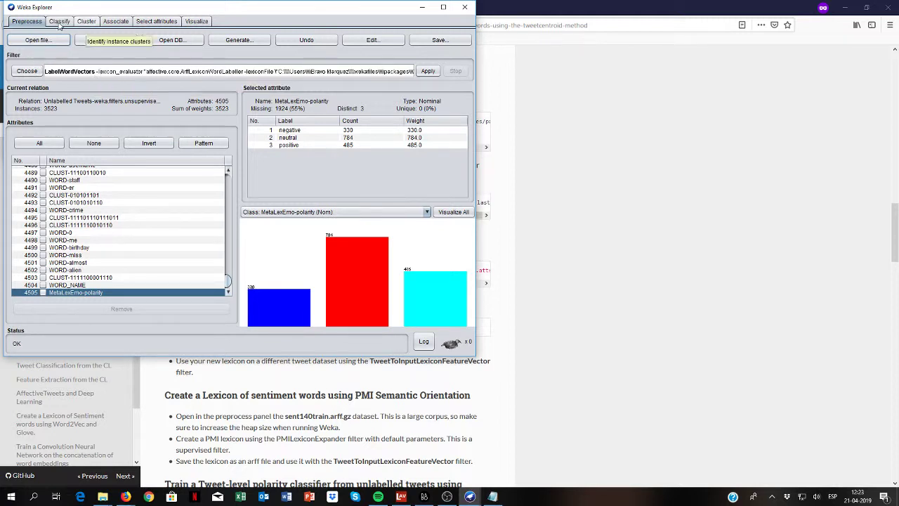
click(36, 72)
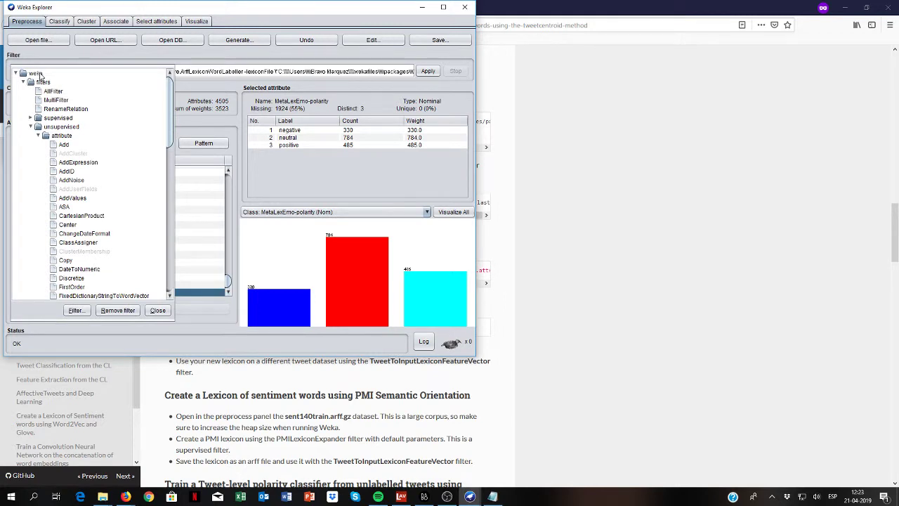
click(31, 118)
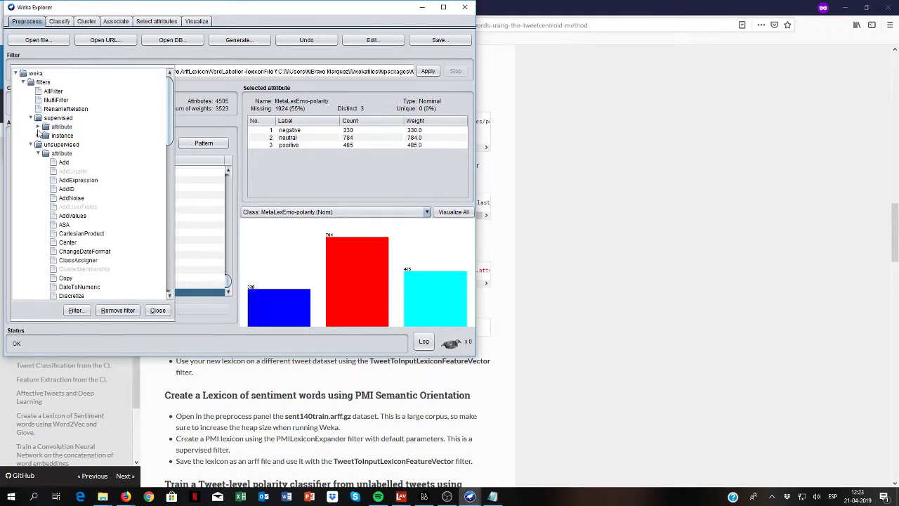
click(38, 127)
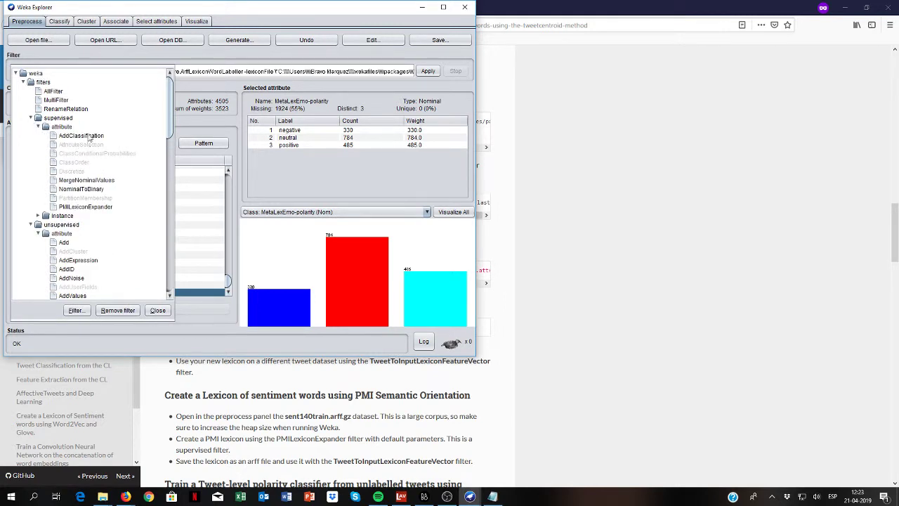
mouse_move(89, 138)
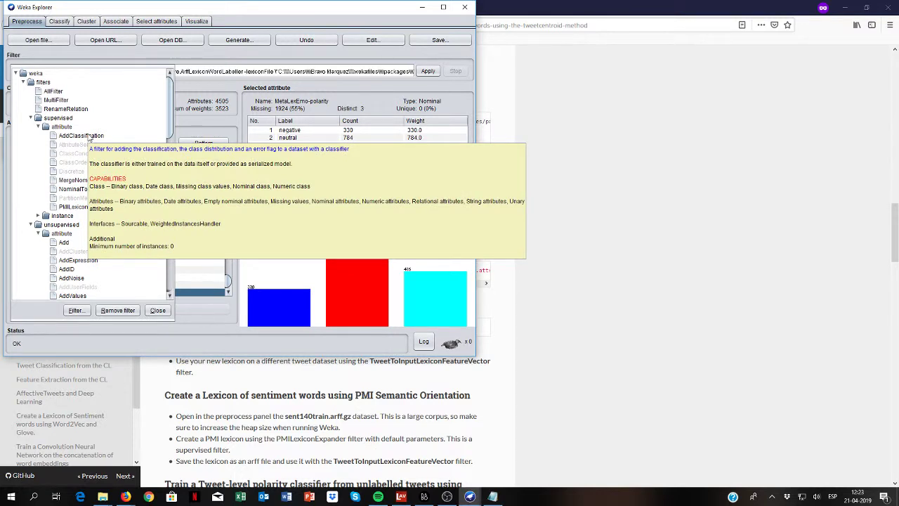
click(89, 138)
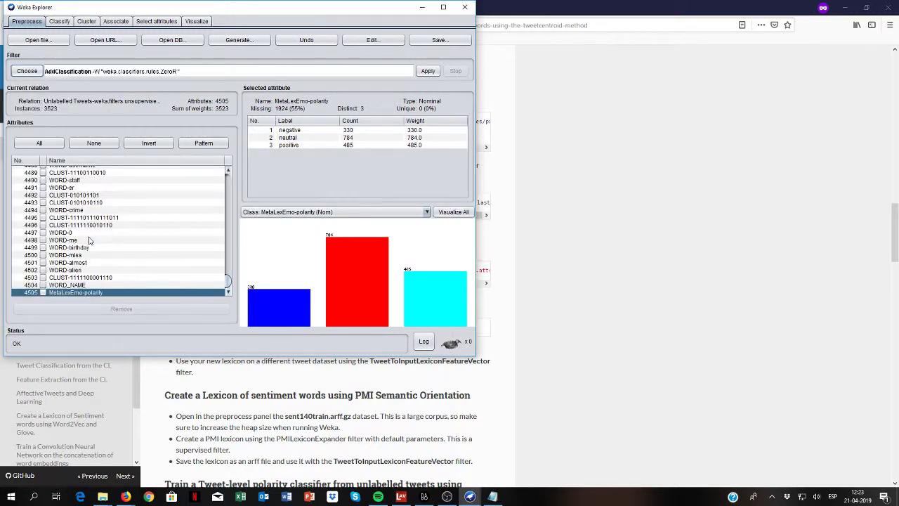
Step: Set the AddClassification filter's classifier by pasting the copied FilteredClassifier configuration in place of ZeroR
click(168, 73)
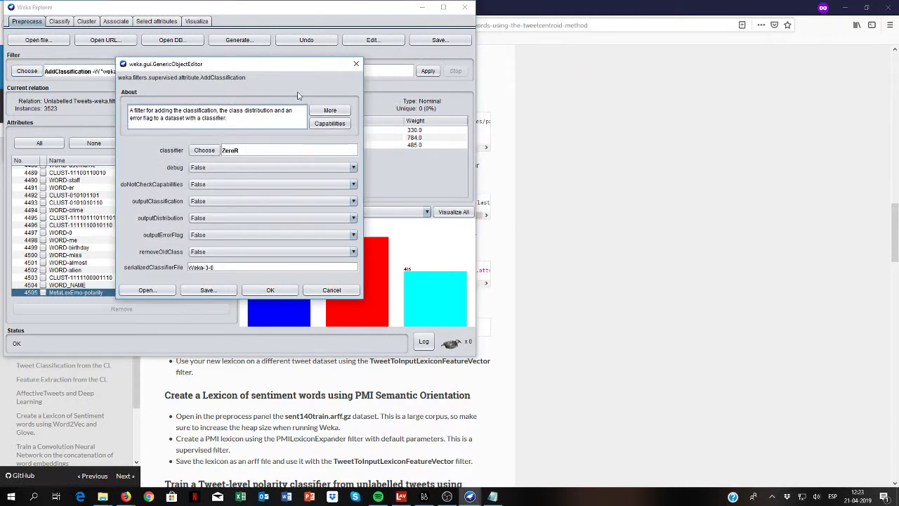
right_click(249, 153)
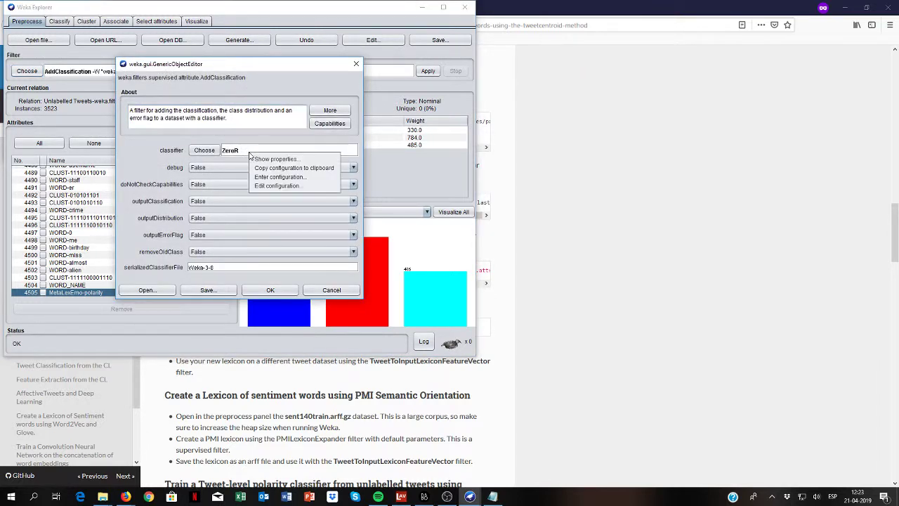
click(279, 185)
key(ctrl+v)
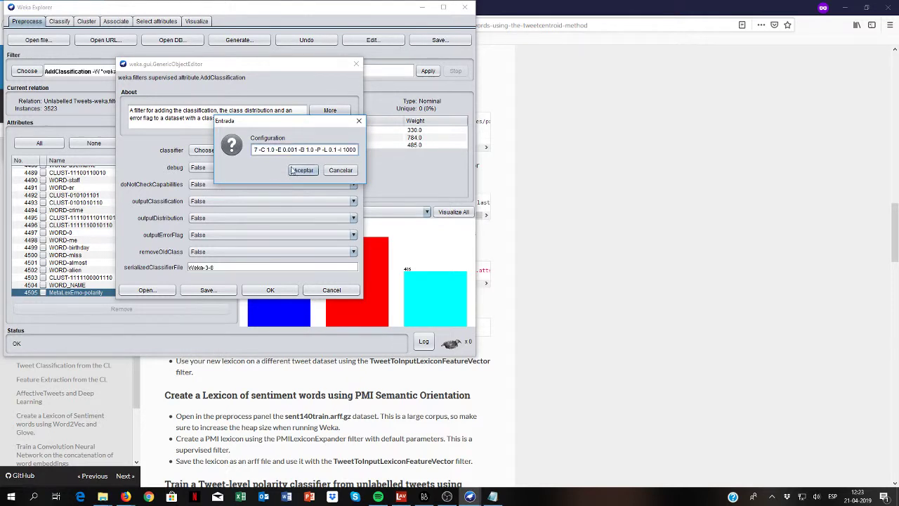
click(300, 171)
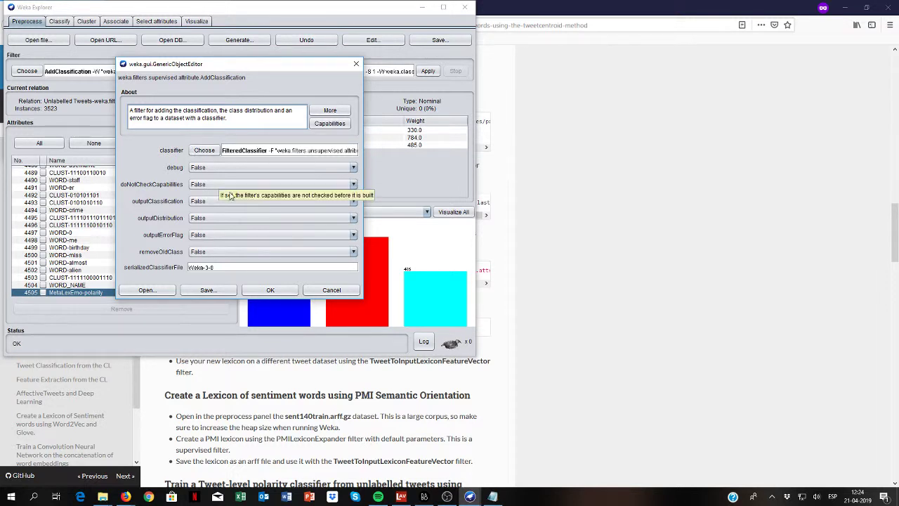
Step: Set outputDistribution and removeOldClass to True in the AddClassification filter and confirm its settings
click(215, 219)
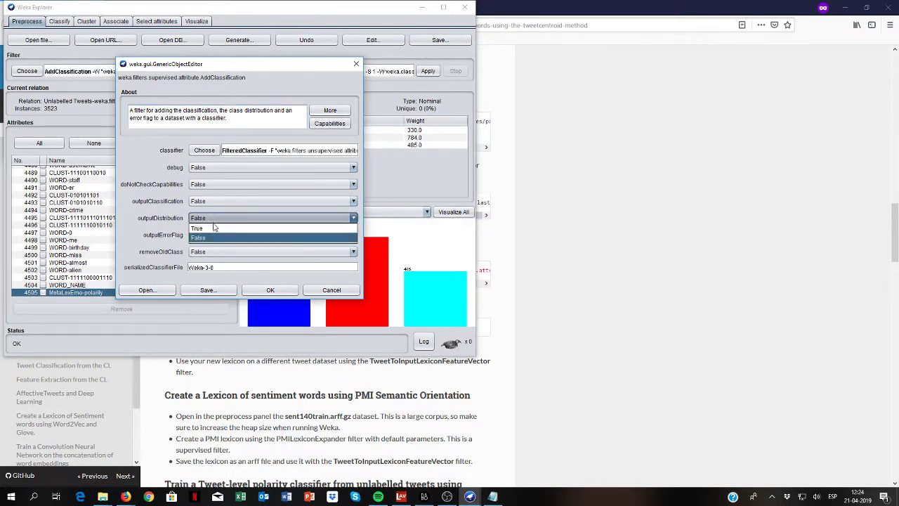
click(214, 229)
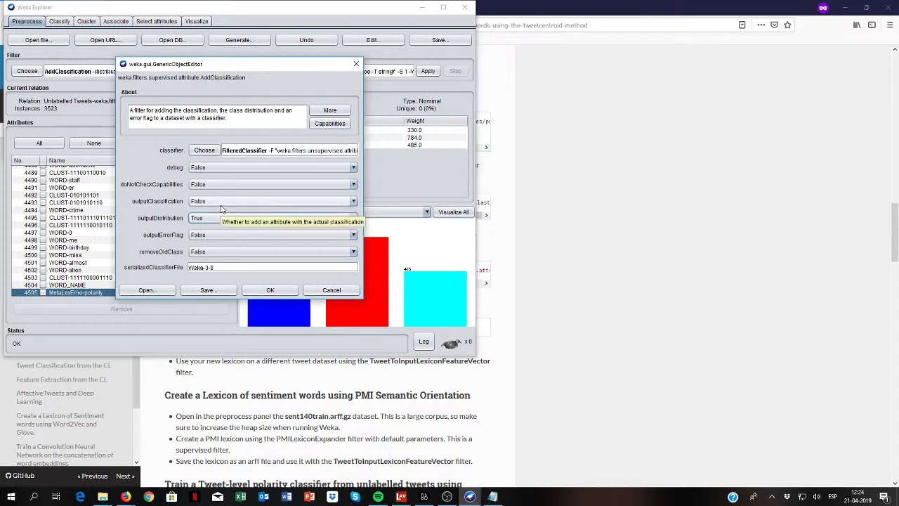
click(218, 253)
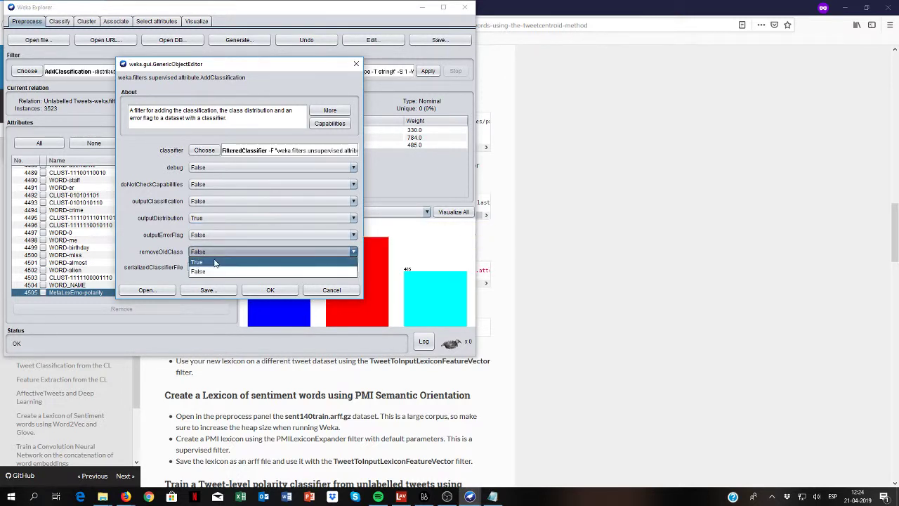
click(215, 263)
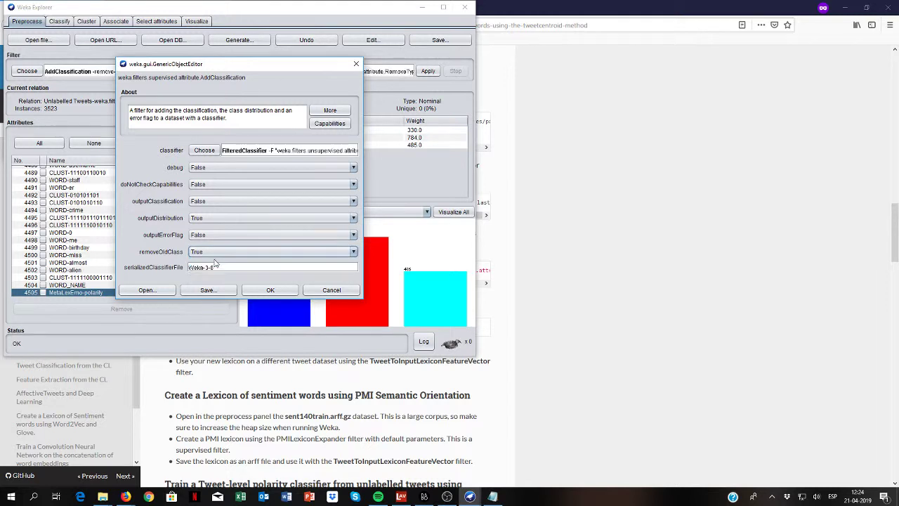
click(257, 290)
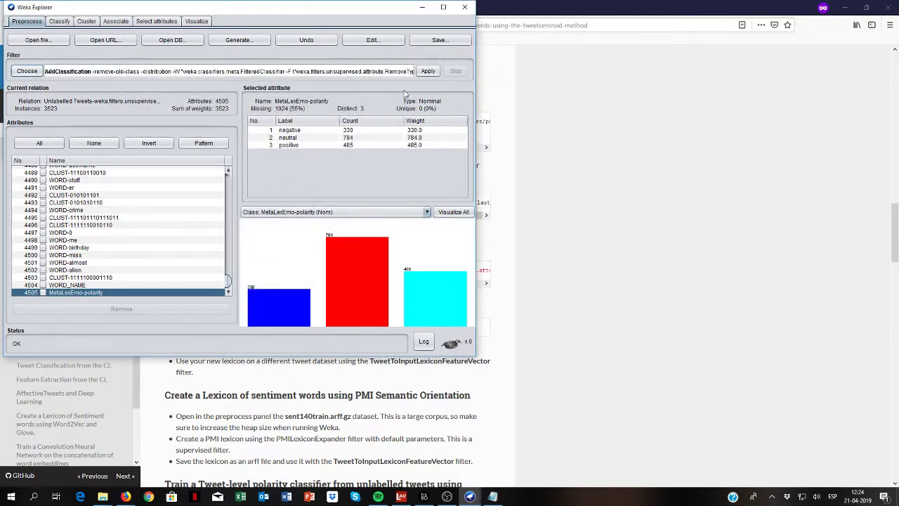
Step: Apply the AddClassification filter and show the statistics of the distribution_negative attribute
click(427, 72)
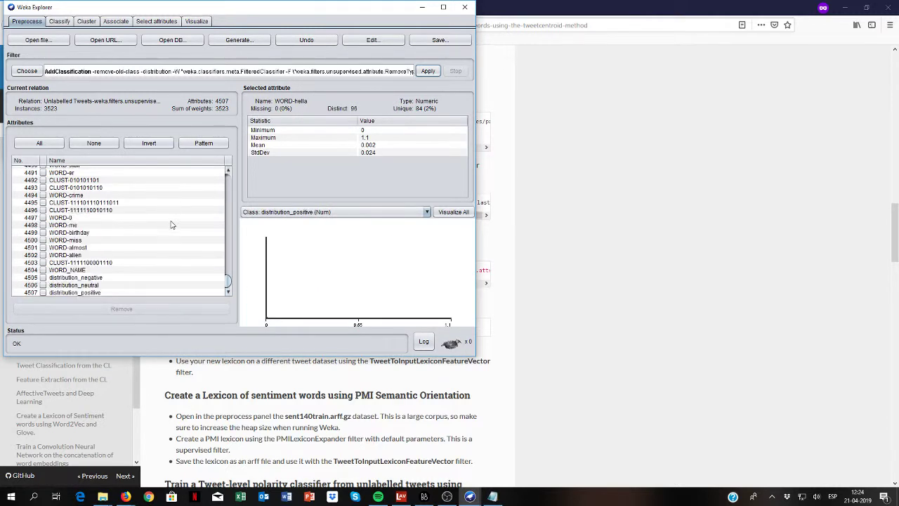
click(82, 279)
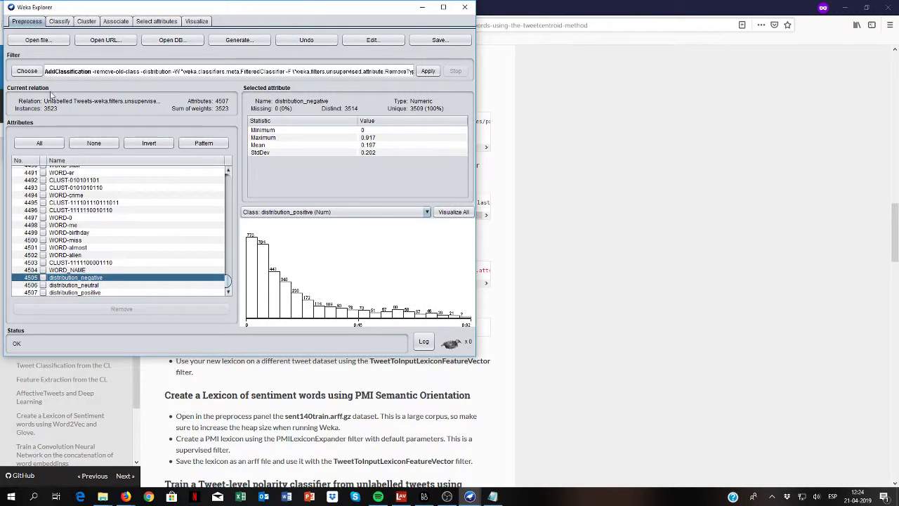
click(27, 72)
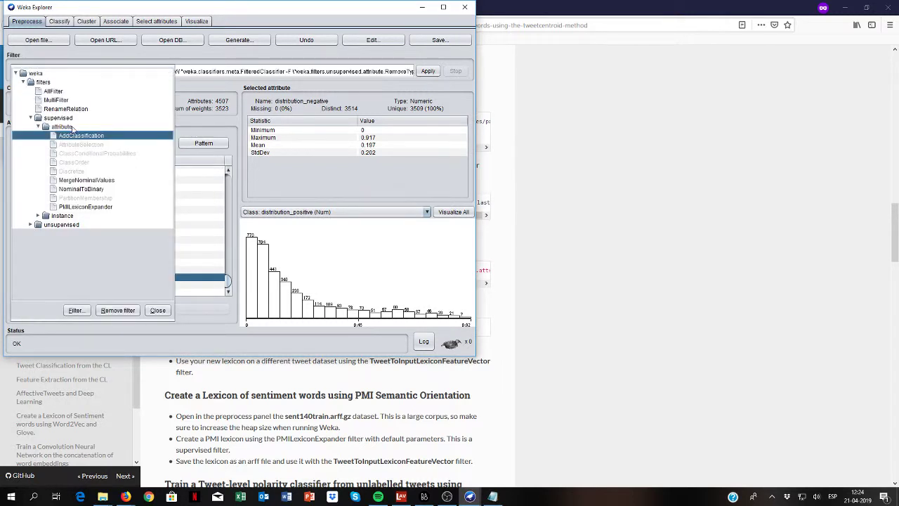
click(29, 225)
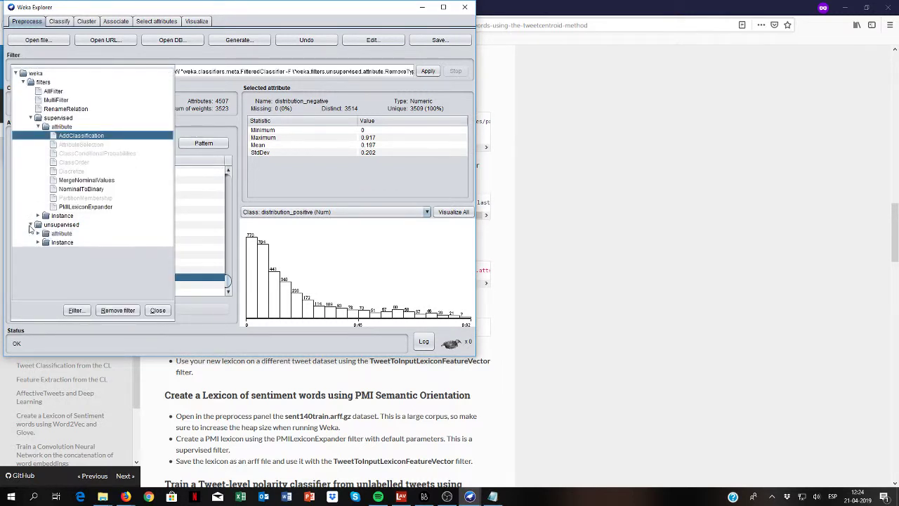
click(38, 234)
scroll(92, 211, up, 3)
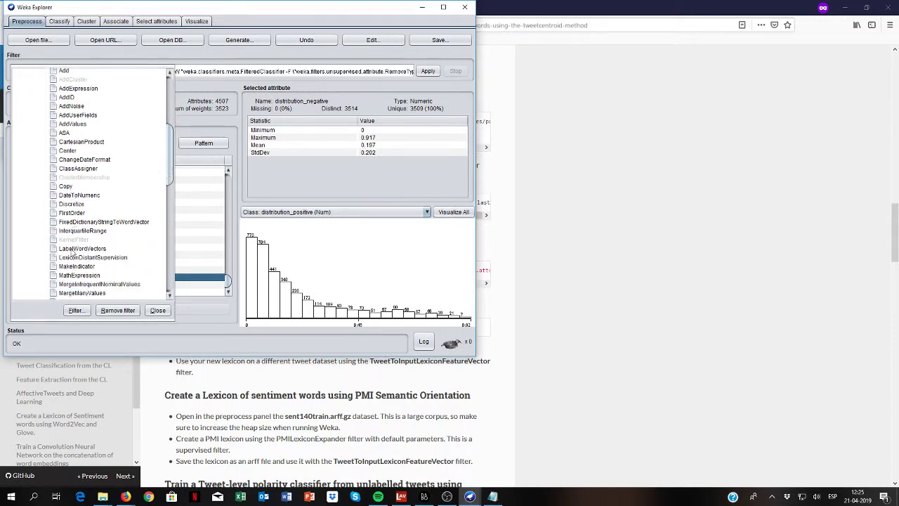
click(157, 310)
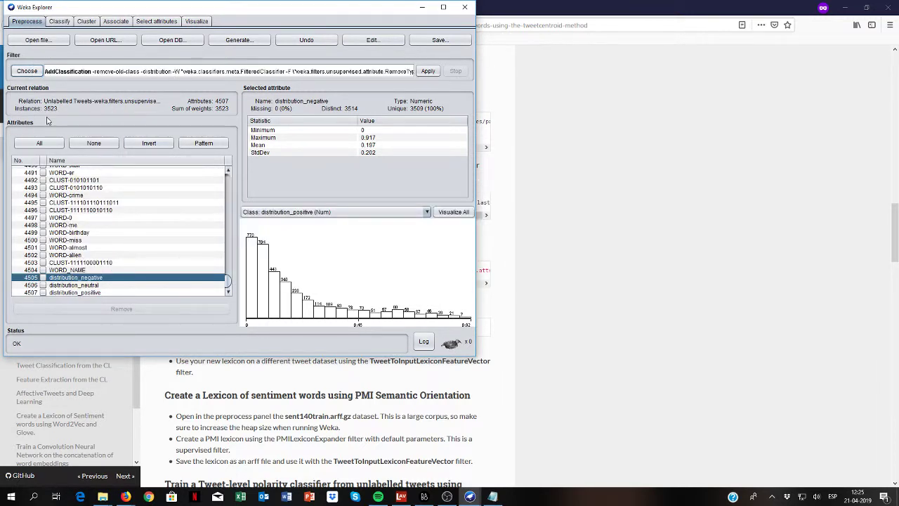
Step: Choose the unsupervised attribute filter Remove
click(28, 72)
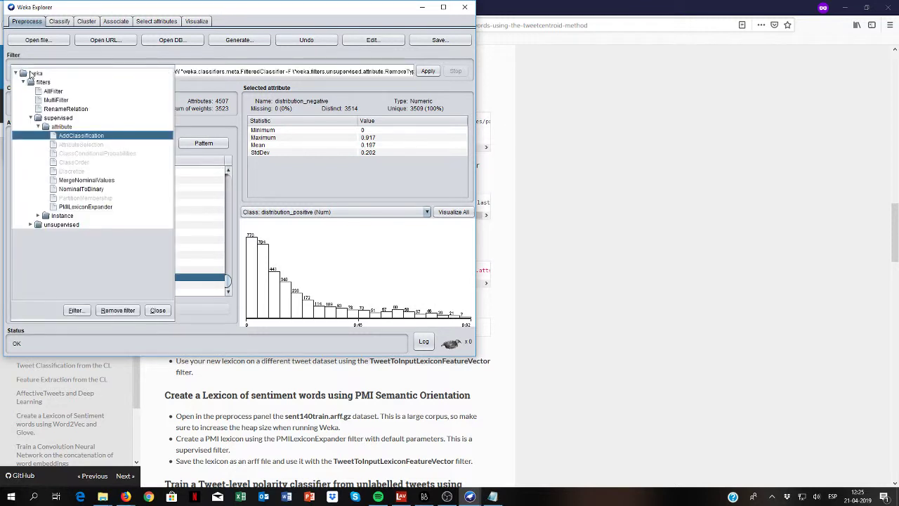
click(32, 224)
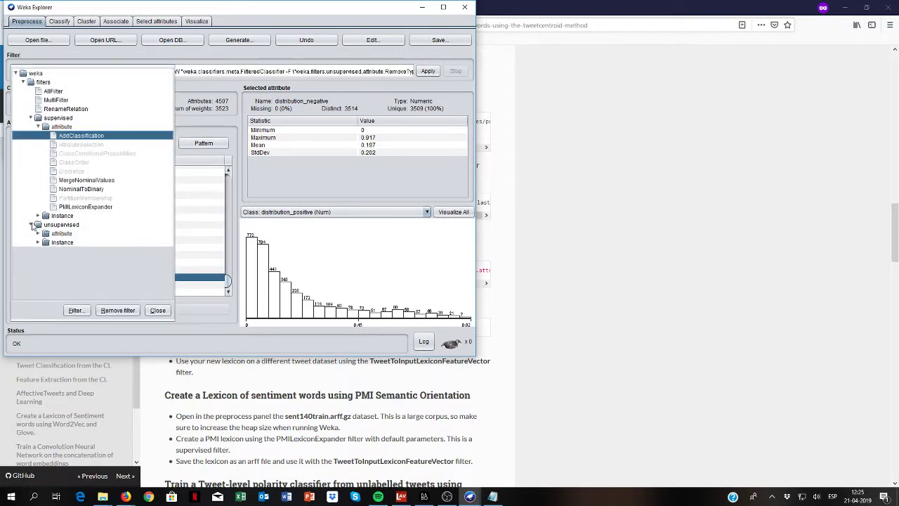
click(39, 234)
scroll(84, 246, down, 12)
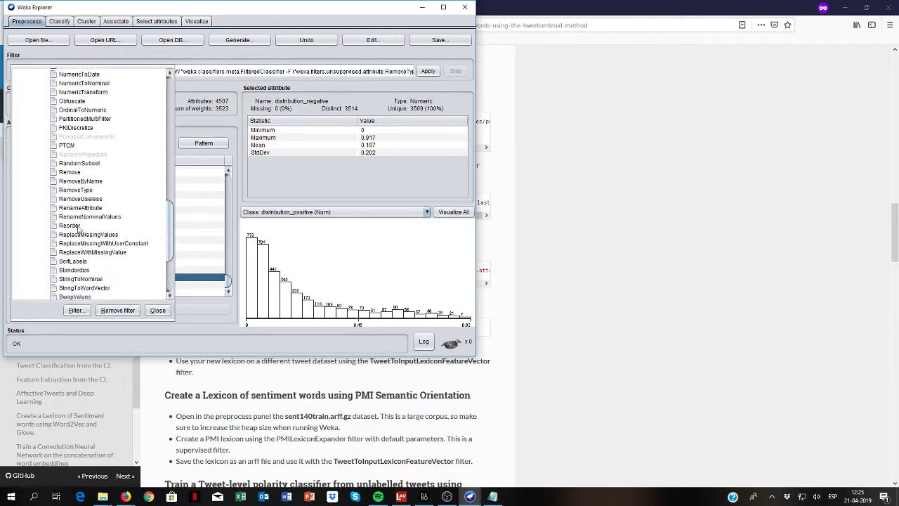
click(81, 172)
Step: Set the Remove filter's attributeIndices to first-4503 and apply it to the dataset
click(149, 73)
click(223, 184)
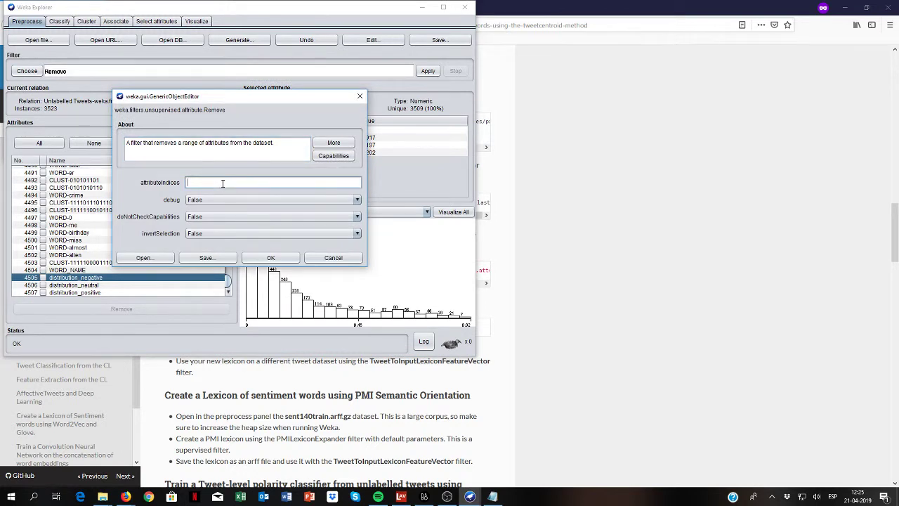
text(first-4503)
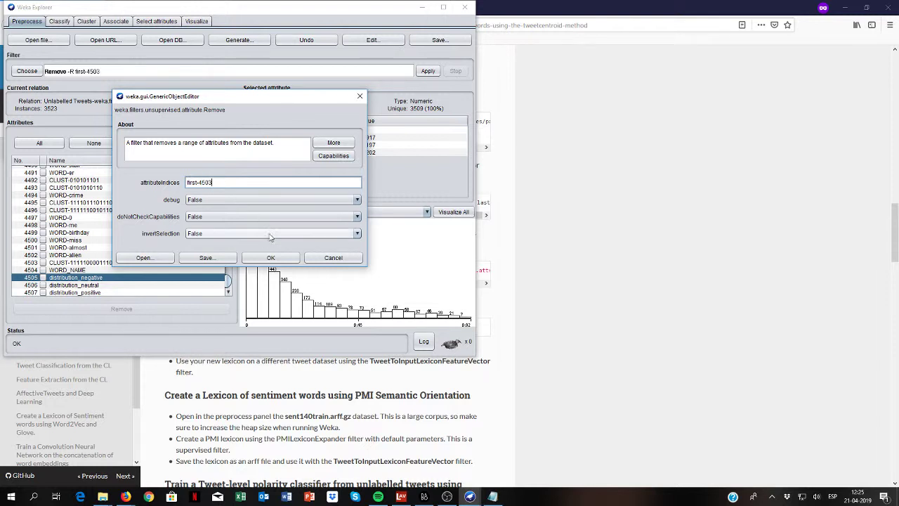
click(271, 257)
click(428, 72)
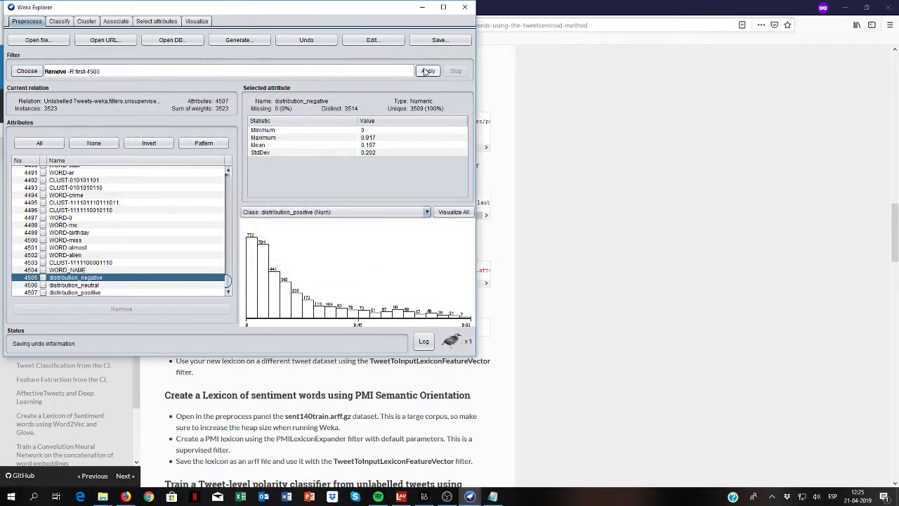
Step: Open the dataset in the data viewer and examine the negative, neutral and positive distribution values of the words
click(370, 40)
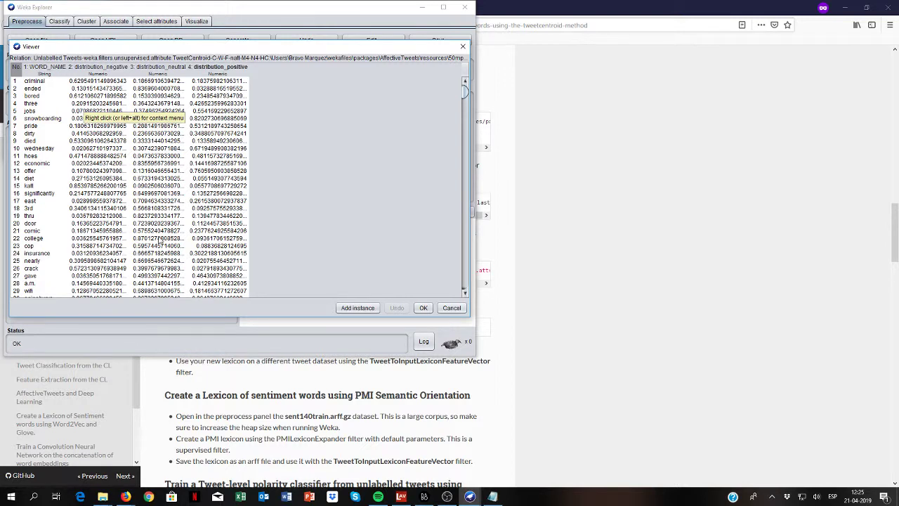
scroll(160, 241, down, 3)
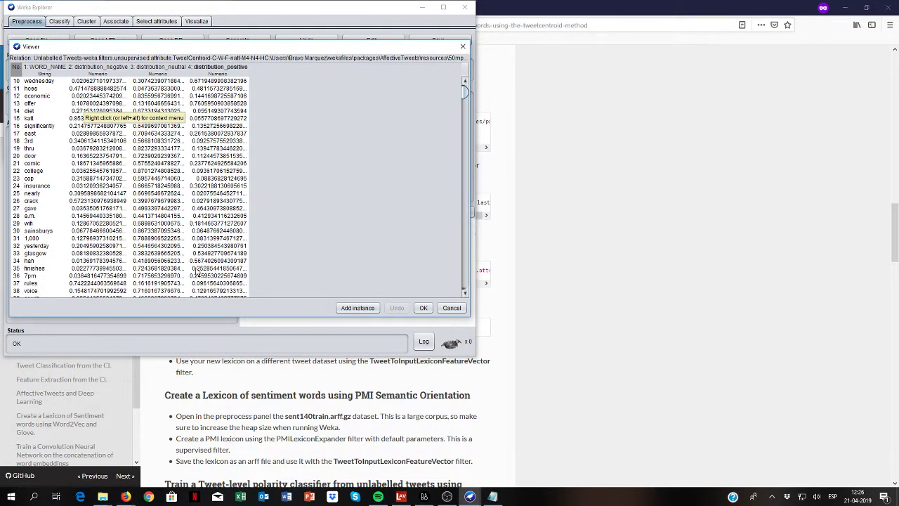
scroll(202, 266, down, 2)
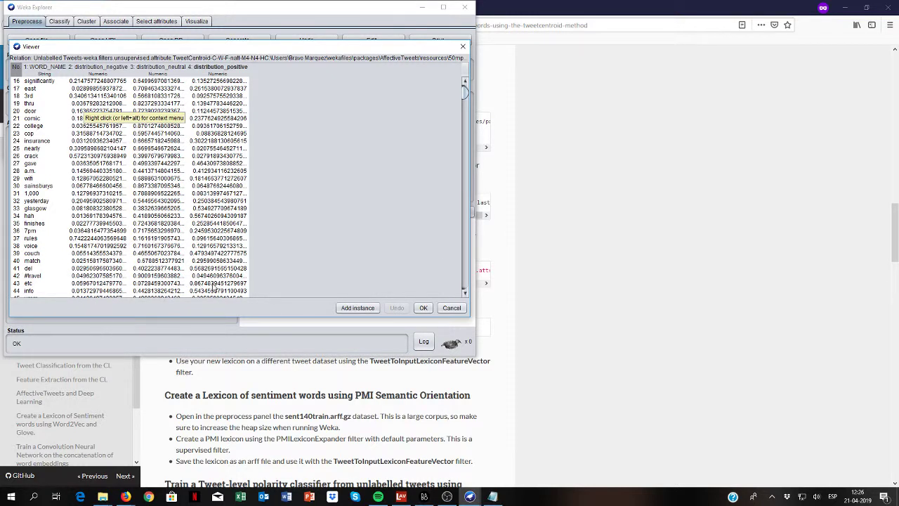
Step: Examine the polarity distributions of further words in the data viewer, down to about row 65, and close the viewer
scroll(216, 288, down, 1)
scroll(215, 288, down, 1)
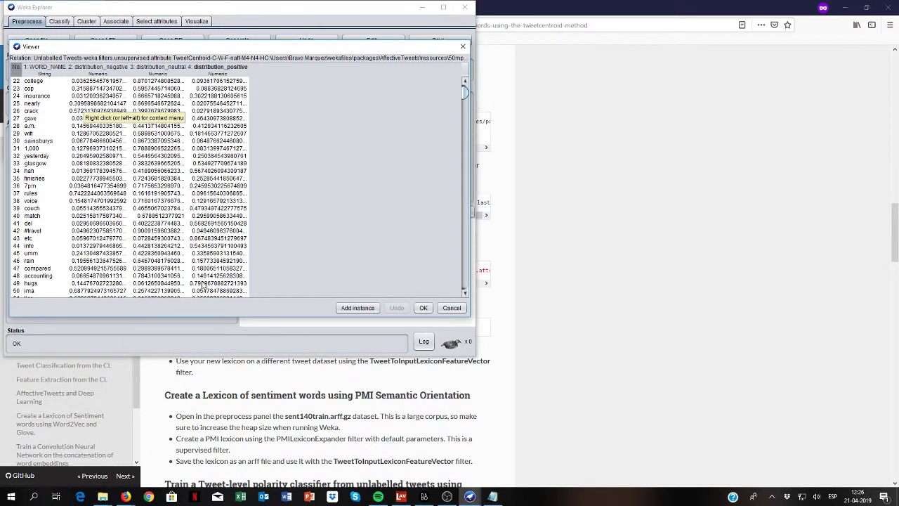
scroll(203, 285, down, 1)
scroll(203, 285, down, 2)
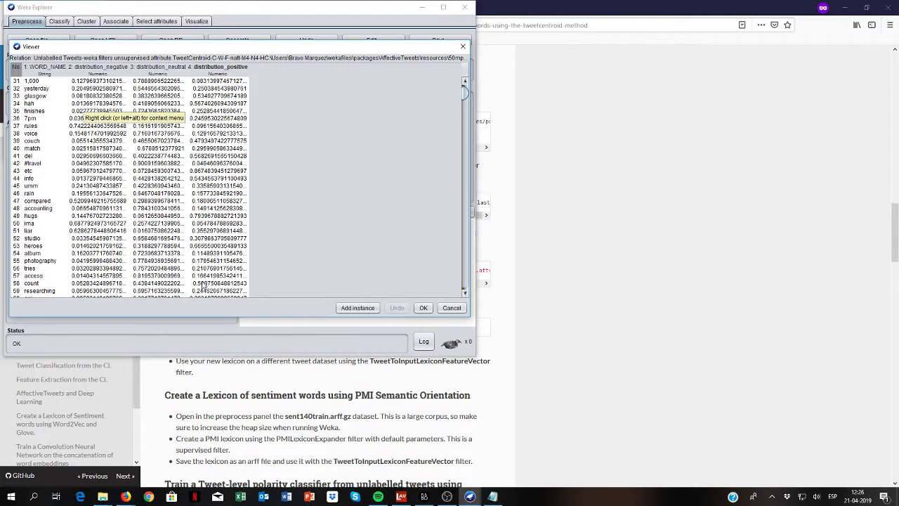
scroll(203, 285, down, 2)
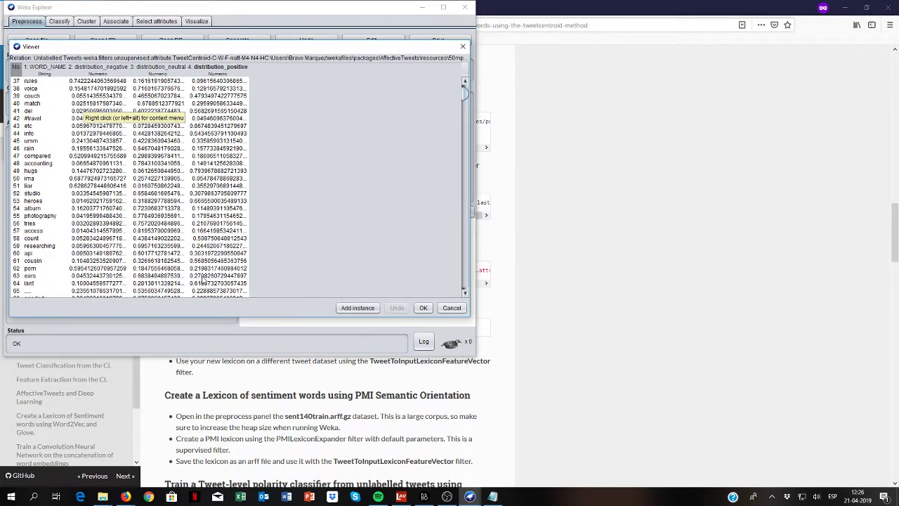
click(423, 307)
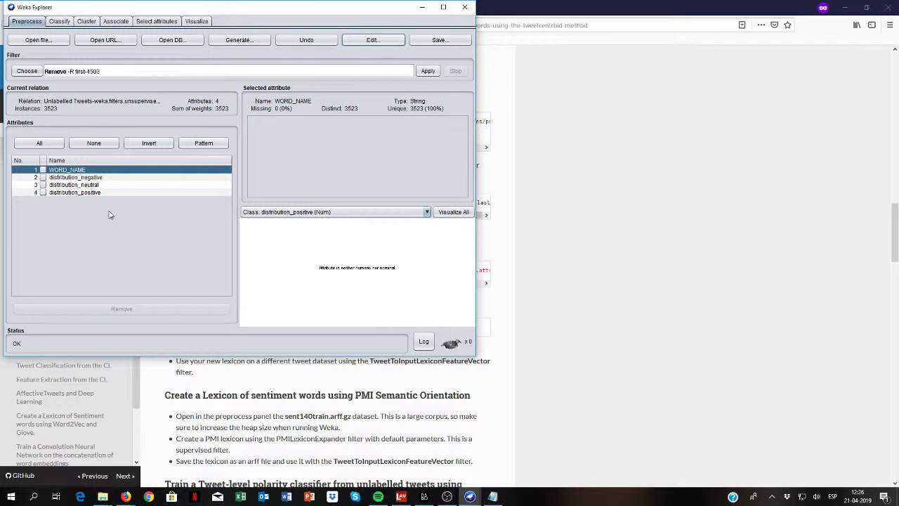
Step: Save the dataset as newlexicon.arff in the AffectiveTweets lexicons\arff_lexicons folder and briefly review its rows in the data viewer
click(439, 40)
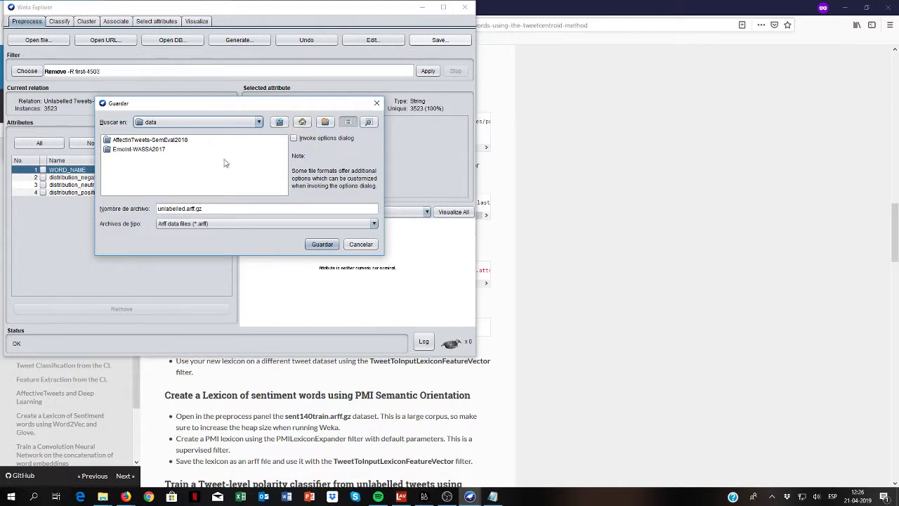
double_click(208, 210)
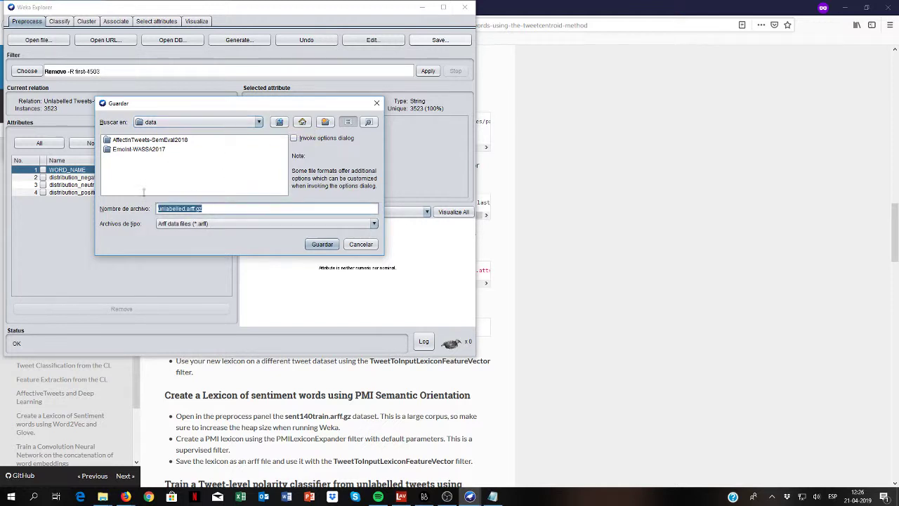
text(new)
click(279, 123)
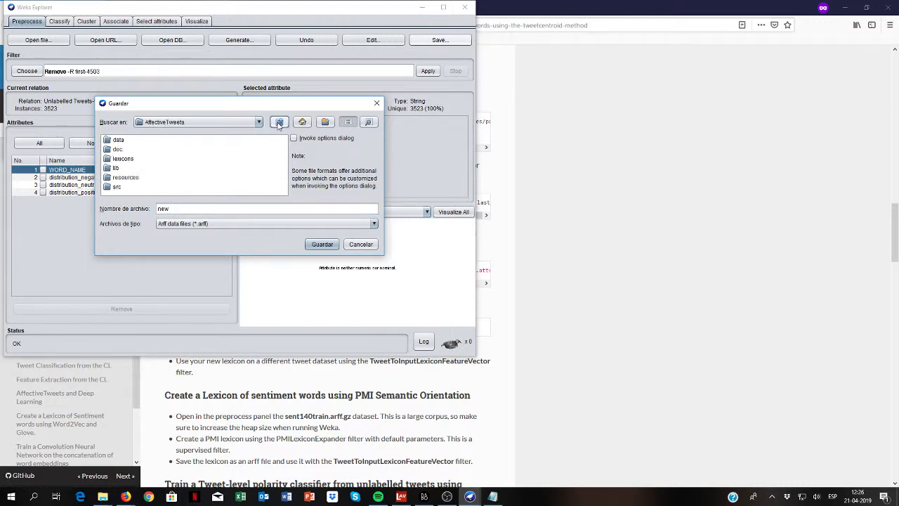
double_click(123, 158)
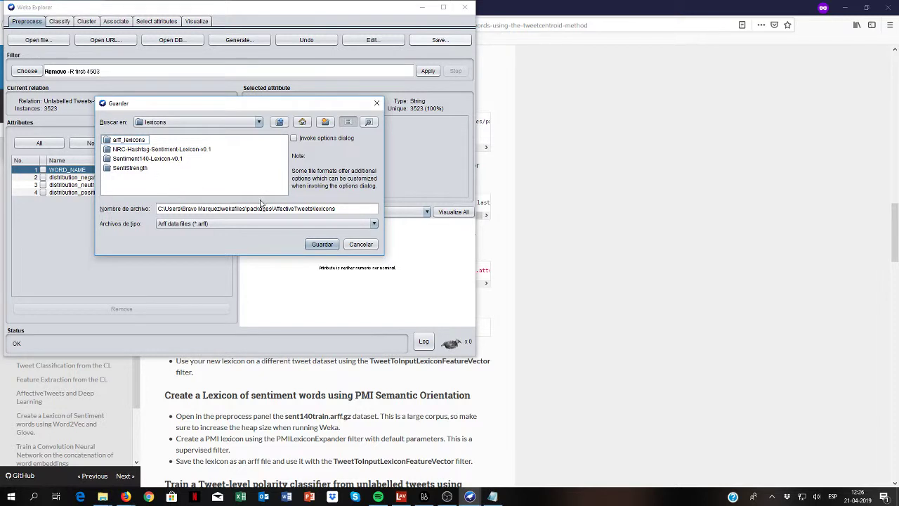
click(128, 143)
double_click(128, 144)
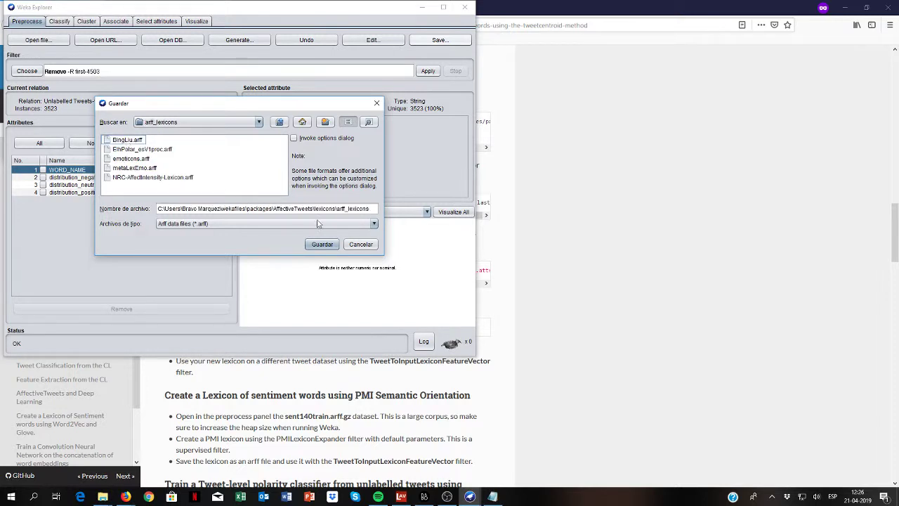
click(368, 208)
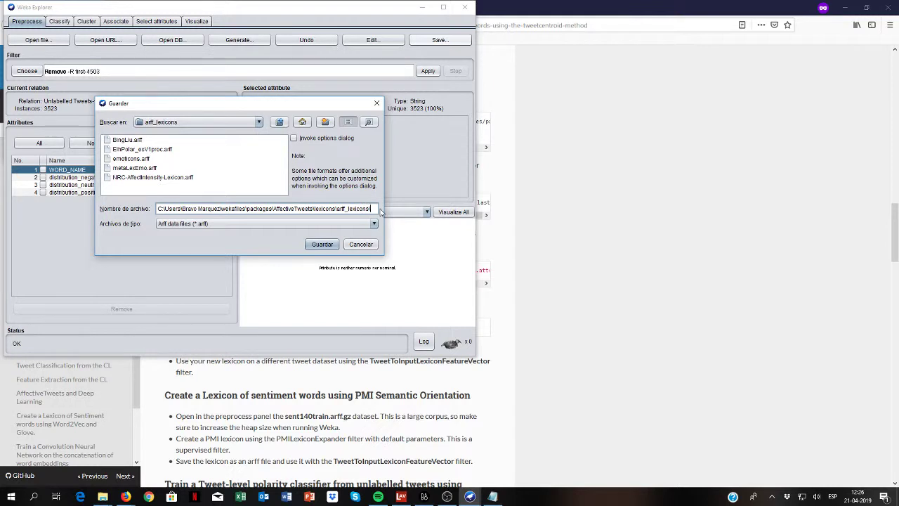
text(newlexicon)
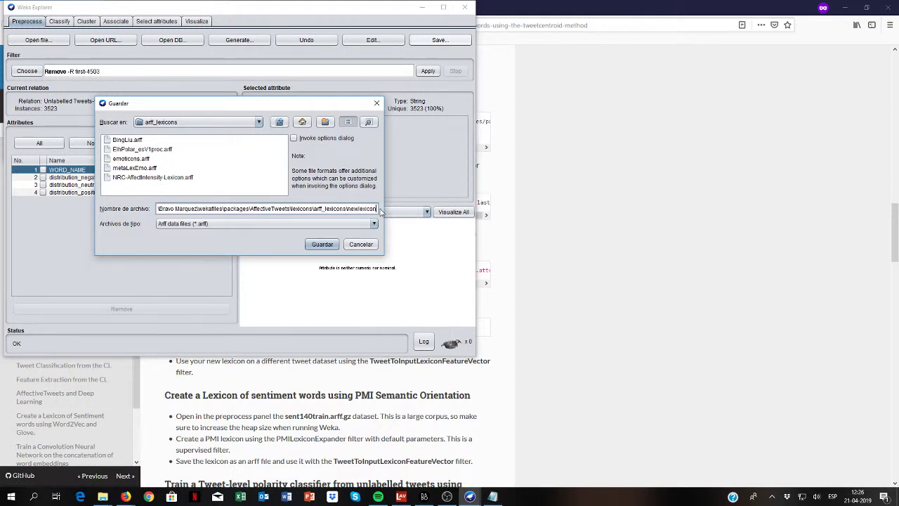
text(.arff)
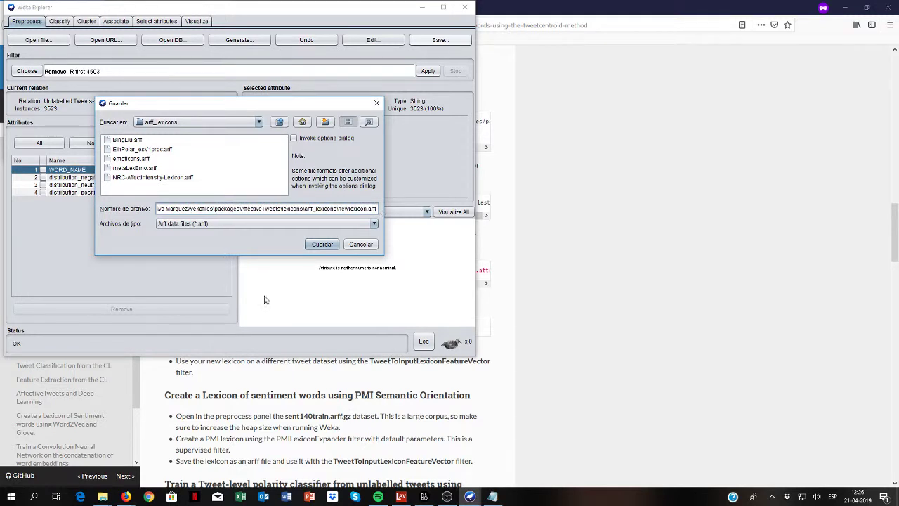
click(320, 246)
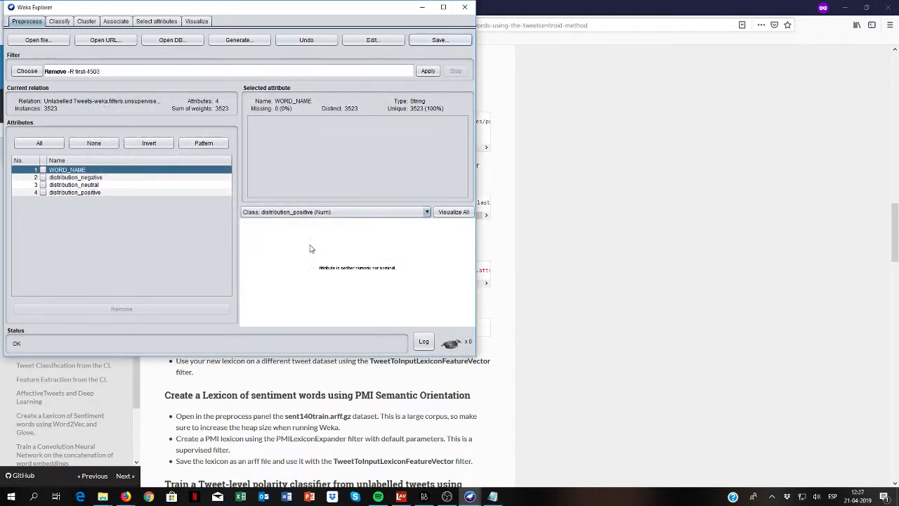
click(365, 44)
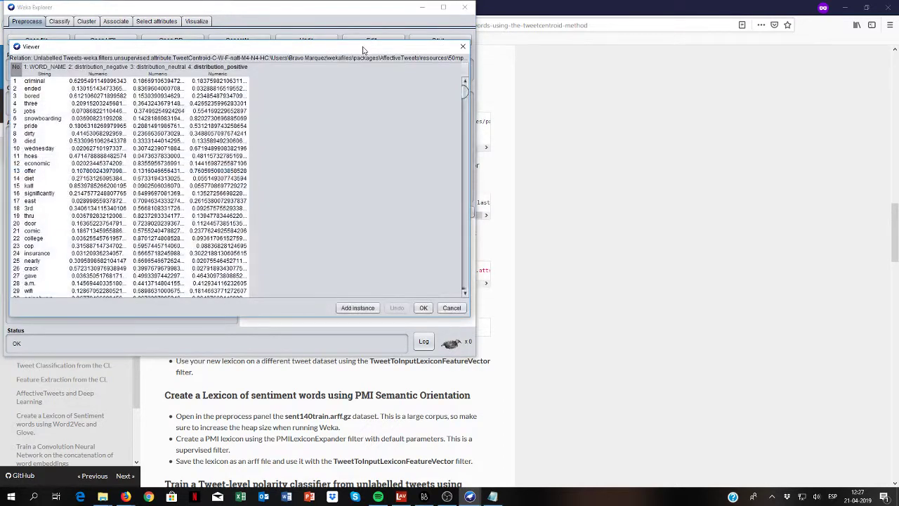
click(422, 308)
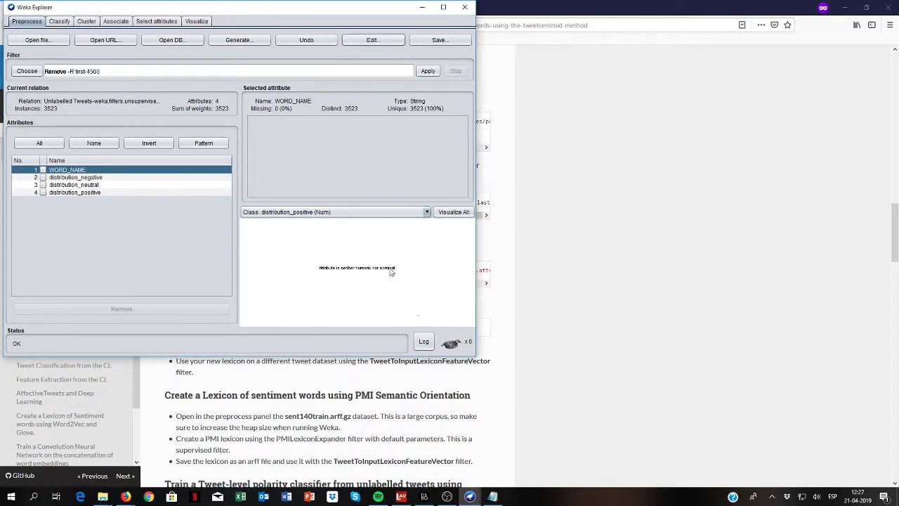
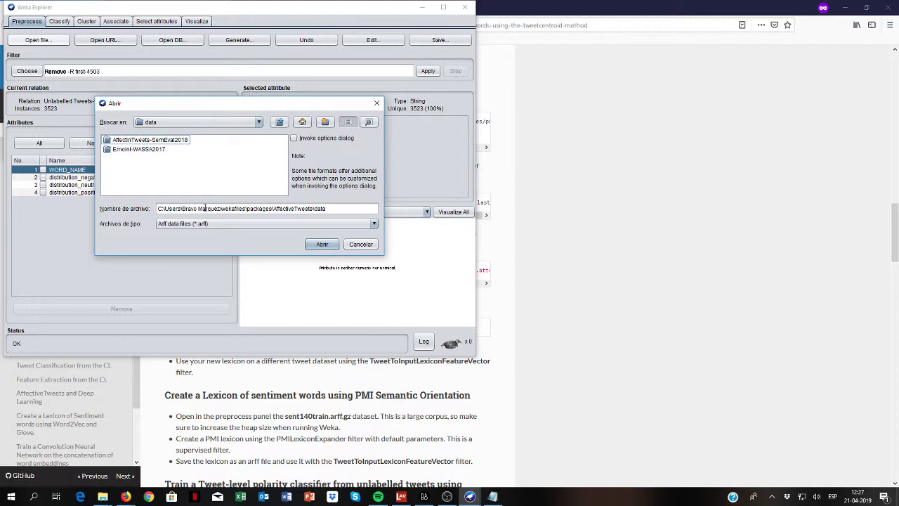
Step: Open the compressed dataset 6HumanPosNeg.arff.gz from the data folder and show the statistics of its class attribute
click(203, 224)
click(206, 254)
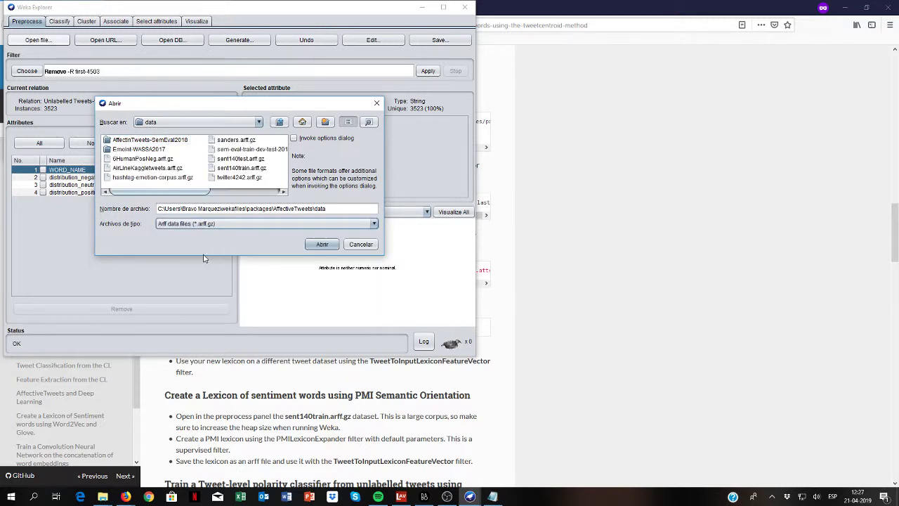
click(144, 159)
double_click(144, 159)
click(58, 178)
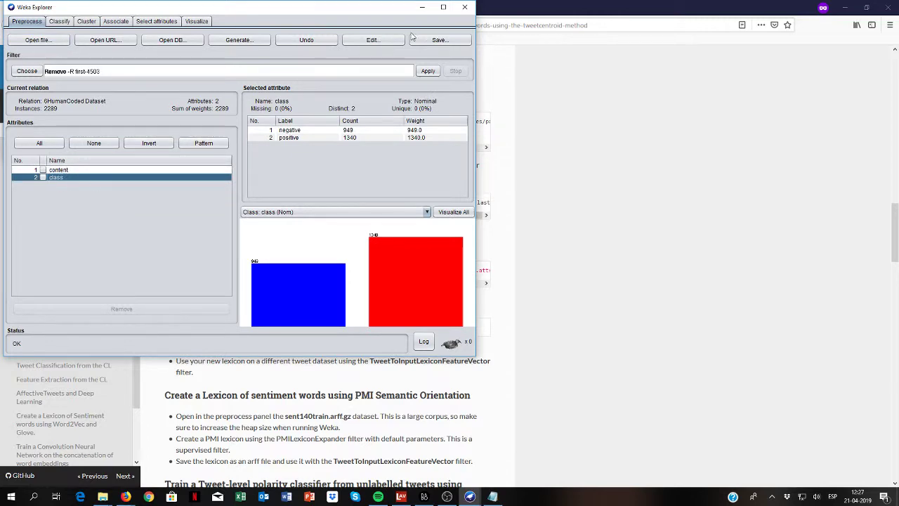
Step: Inspect the tweets and their class labels in the data viewer with the content column widened, and close the viewer
click(381, 43)
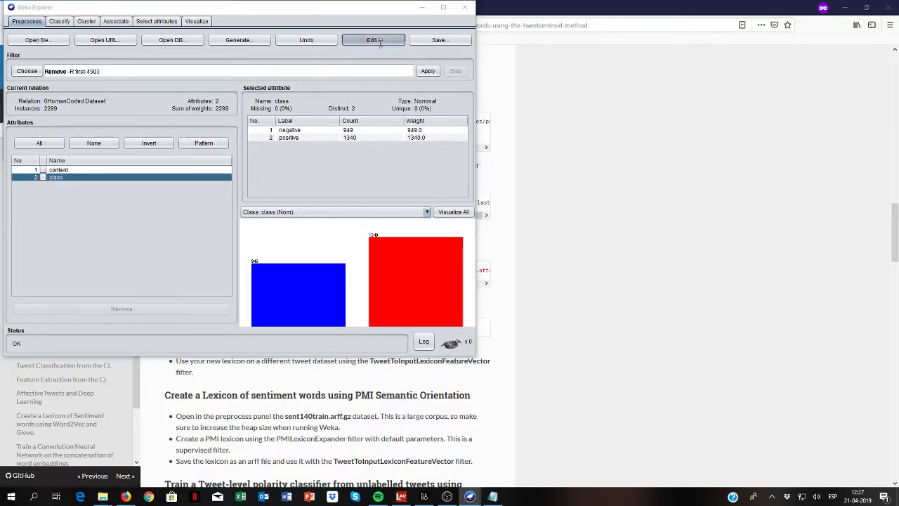
drag(48, 68, 323, 68)
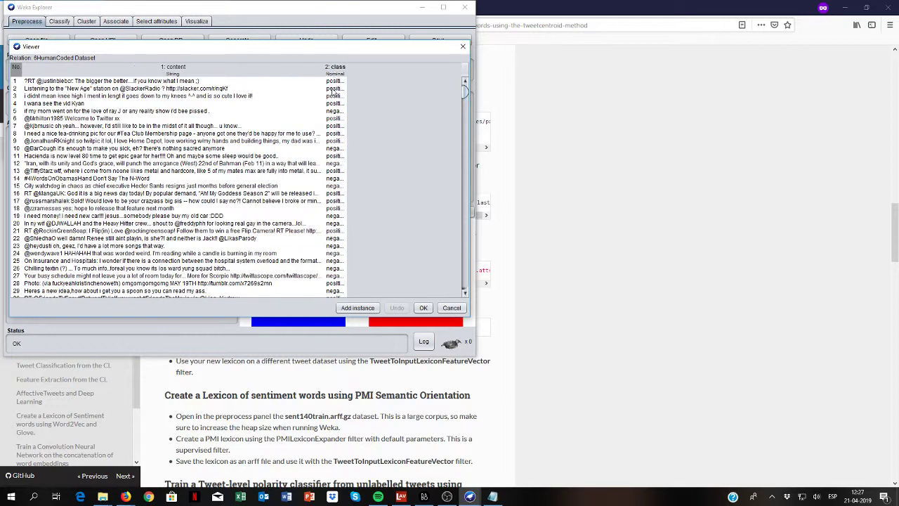
click(424, 309)
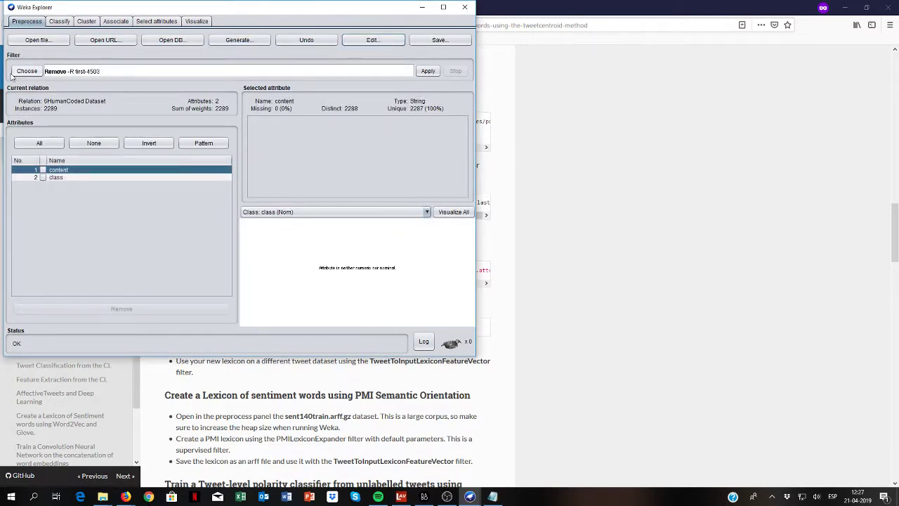
Step: Choose the unsupervised attribute filter TweetToInputLexiconFeatureVector
click(28, 74)
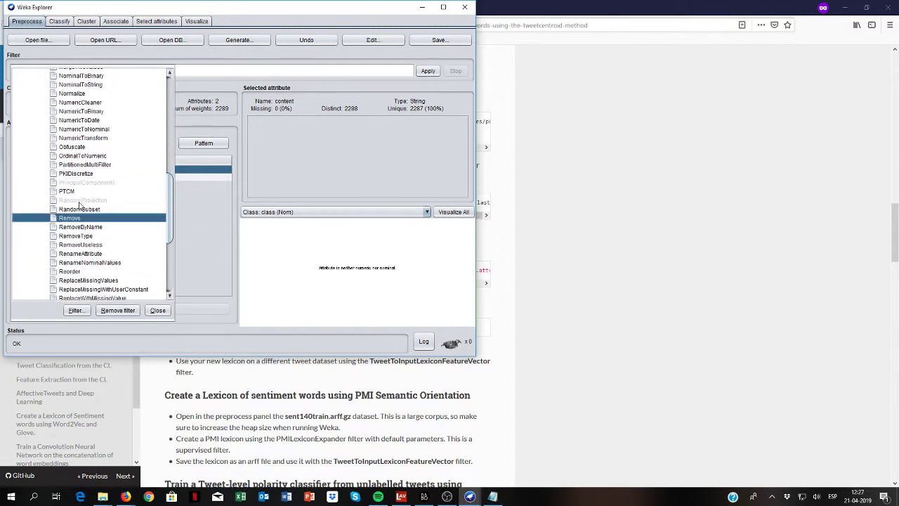
scroll(98, 216, down, 5)
scroll(128, 226, down, 2)
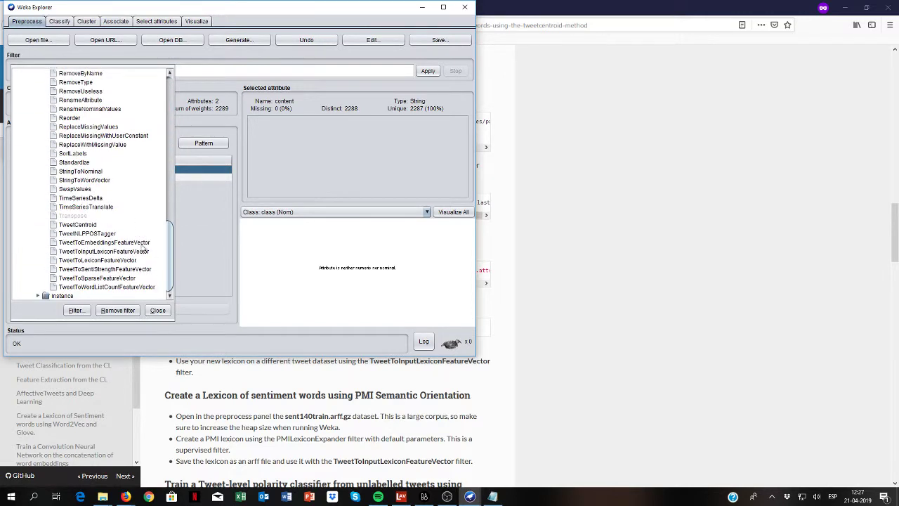
click(133, 255)
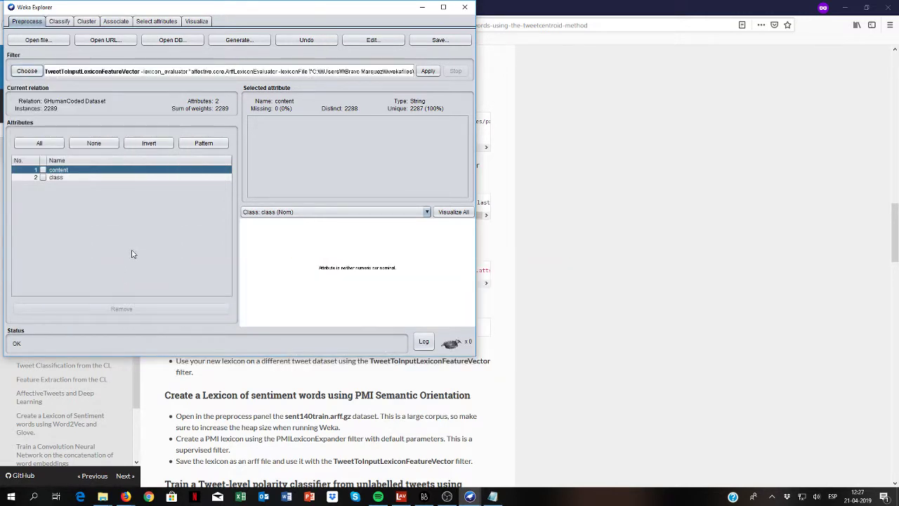
Step: Configure the filter's ArffLexiconEvaluator with newlexicon.arff as the lexicon file and newlexicon as the lexiconName
click(263, 73)
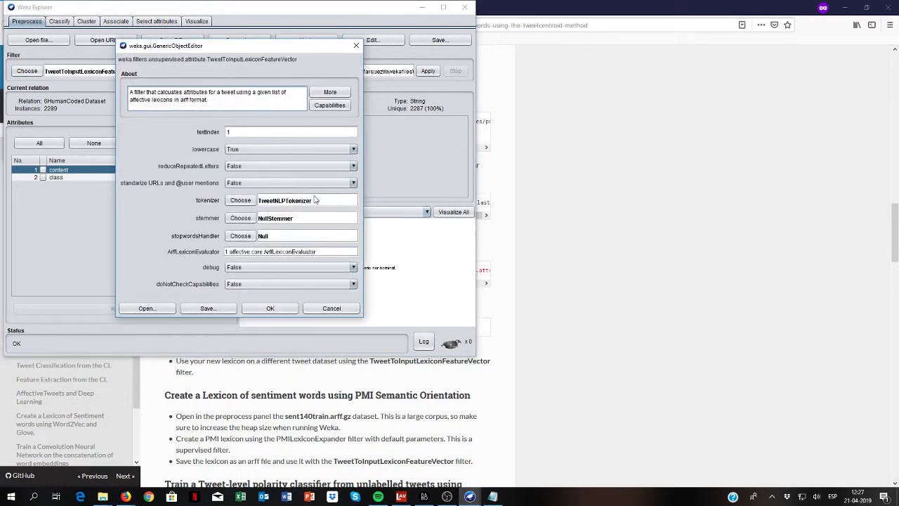
click(262, 252)
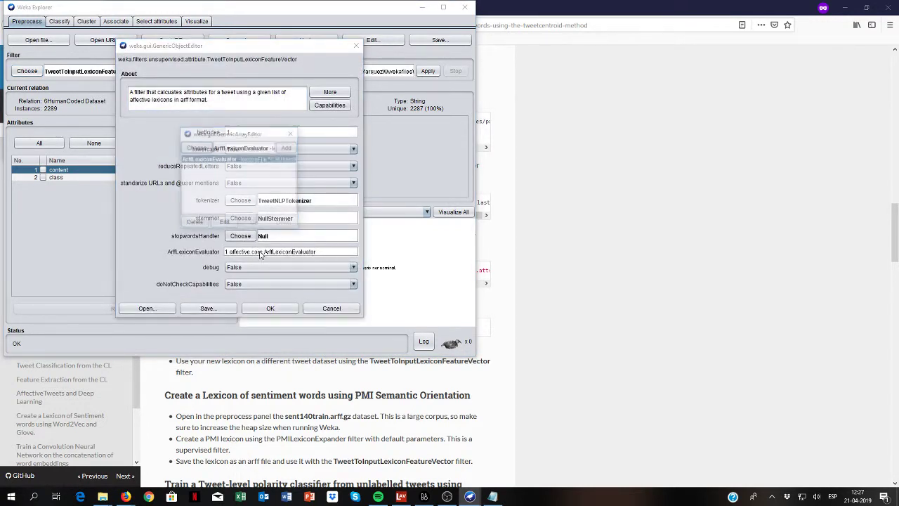
double_click(238, 160)
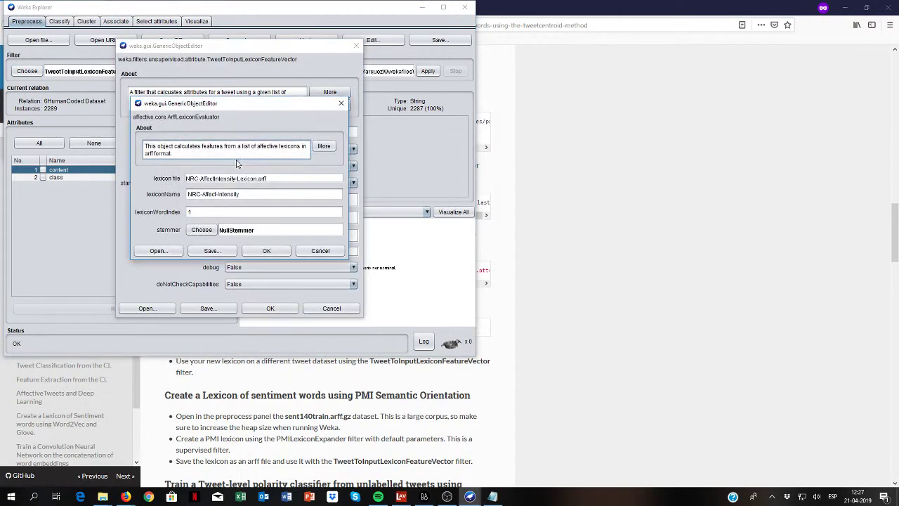
click(239, 182)
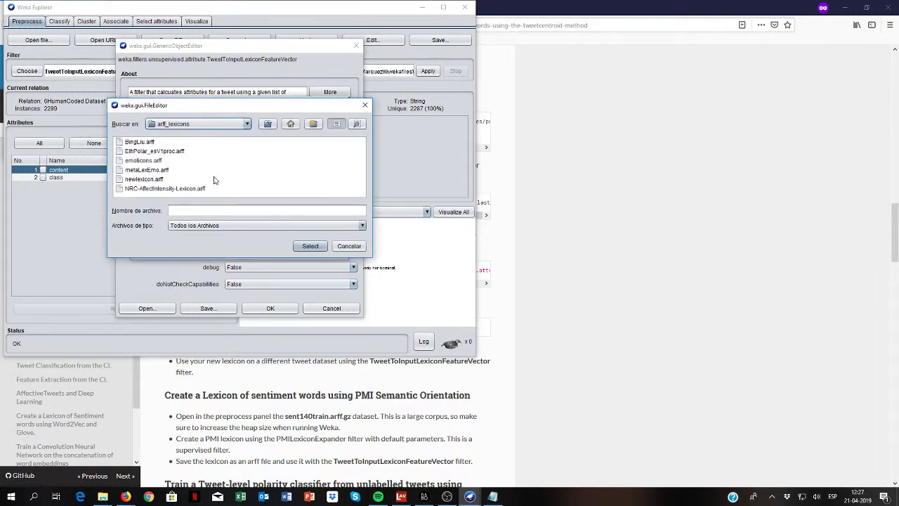
double_click(156, 179)
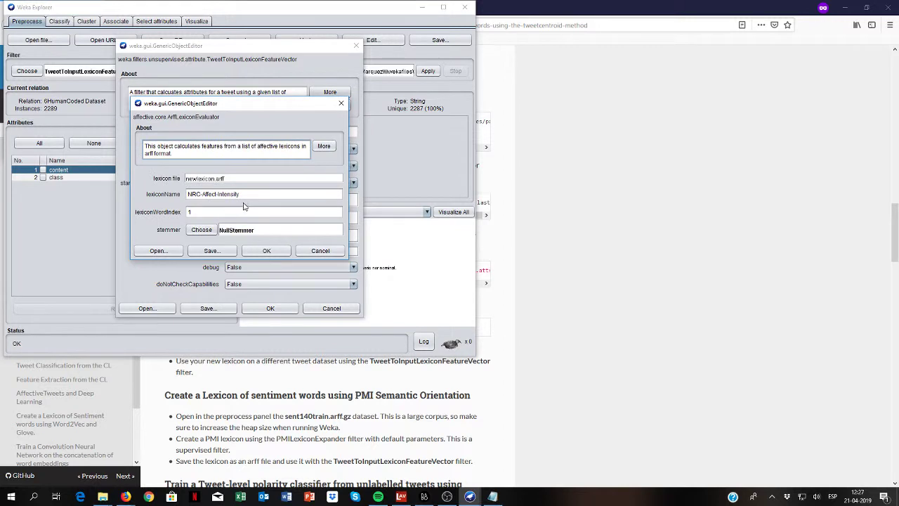
triple_click(240, 196)
text(newlexicon)
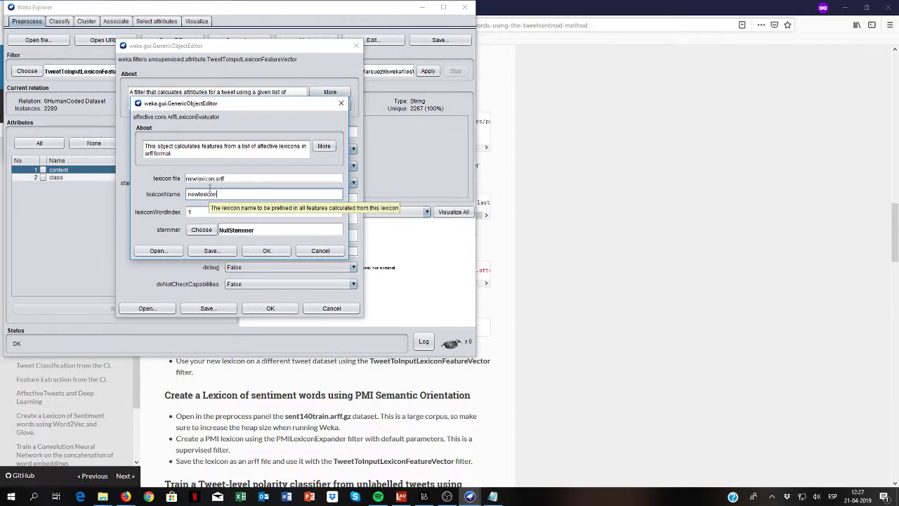
click(254, 251)
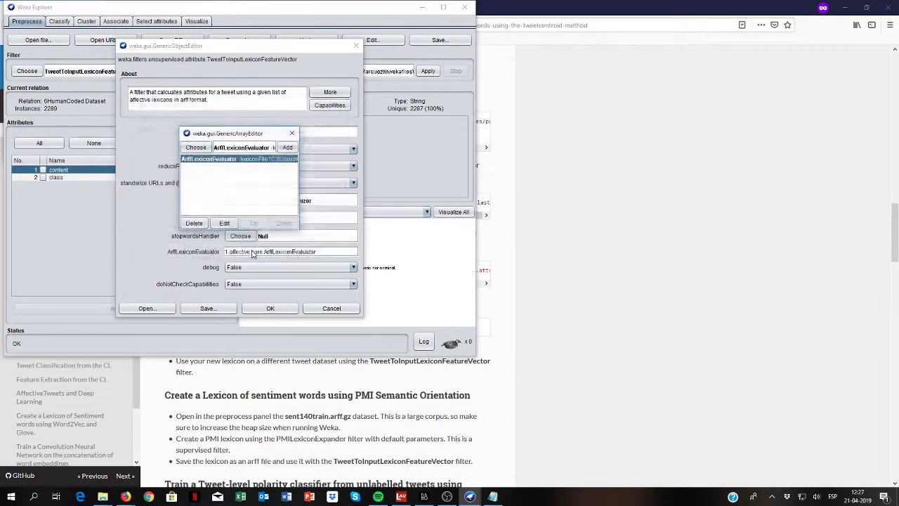
Step: Accept the TweetToInputLexiconFeatureVector settings and apply the filter to the tweets
click(292, 133)
click(270, 308)
click(426, 71)
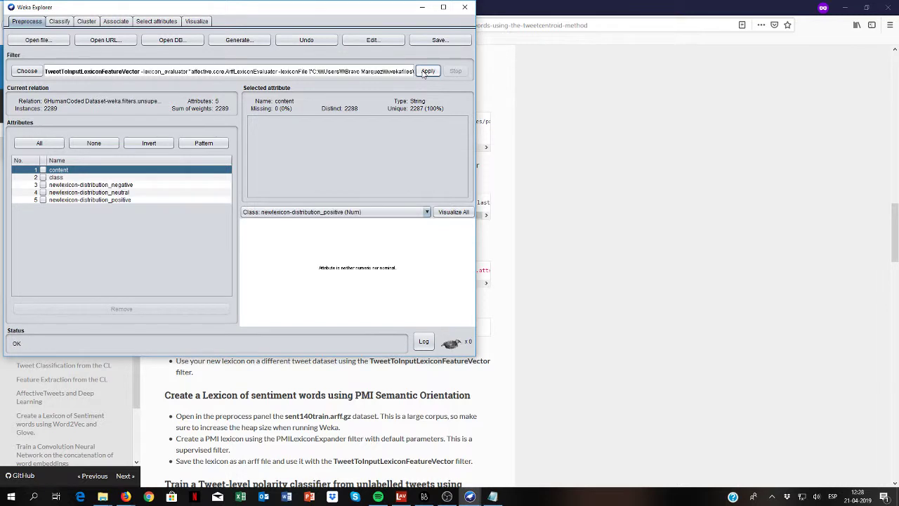
Step: Open the filtered dataset in the data viewer, widen the content column and examine the newlexicon distribution values per tweet
click(372, 41)
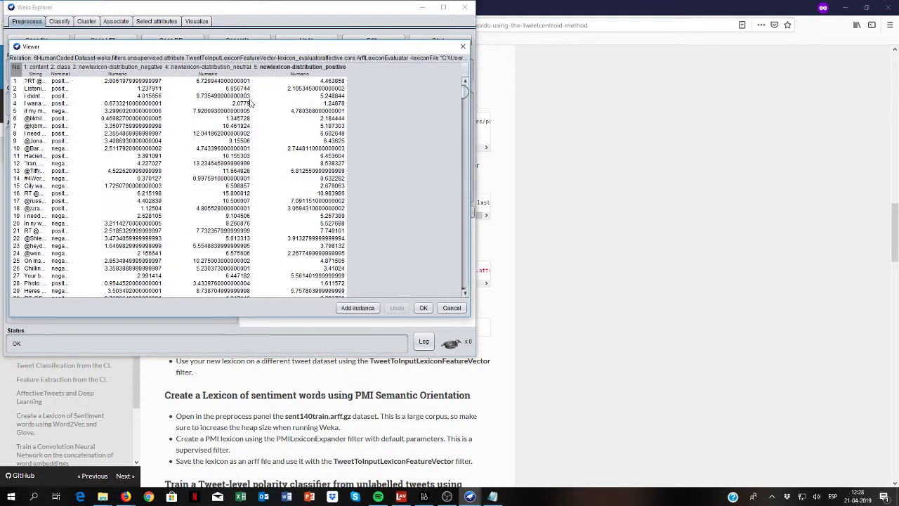
drag(48, 67, 197, 65)
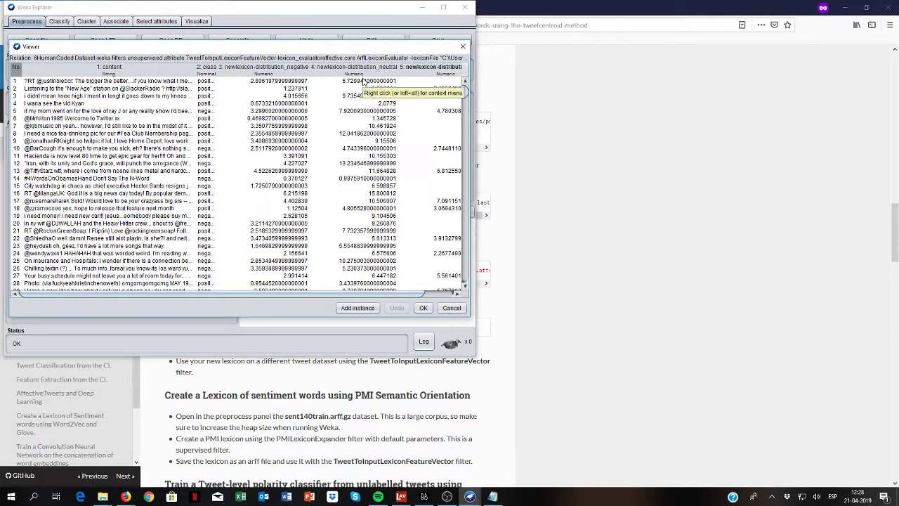
scroll(387, 177, down, 5)
scroll(391, 191, down, 20)
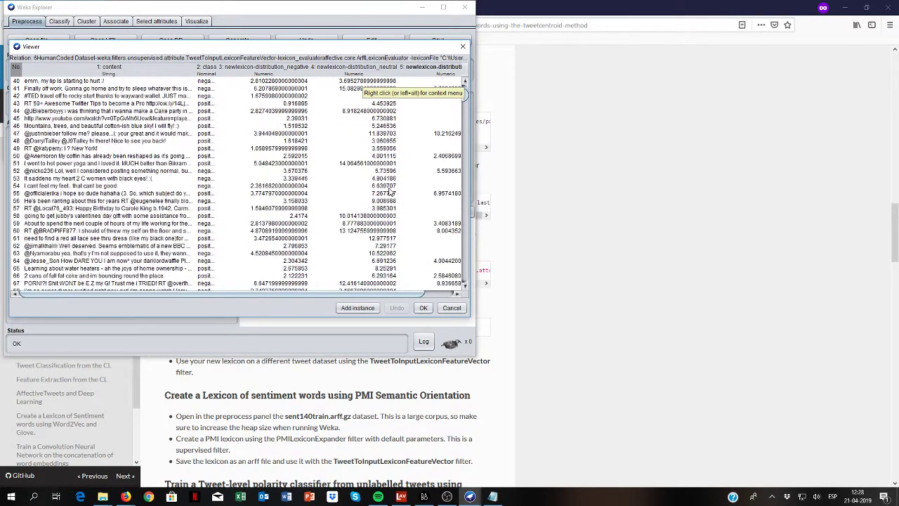
Step: Close the data viewer, remove the content attribute from the filtered dataset and switch to classification
click(452, 308)
click(43, 170)
click(120, 309)
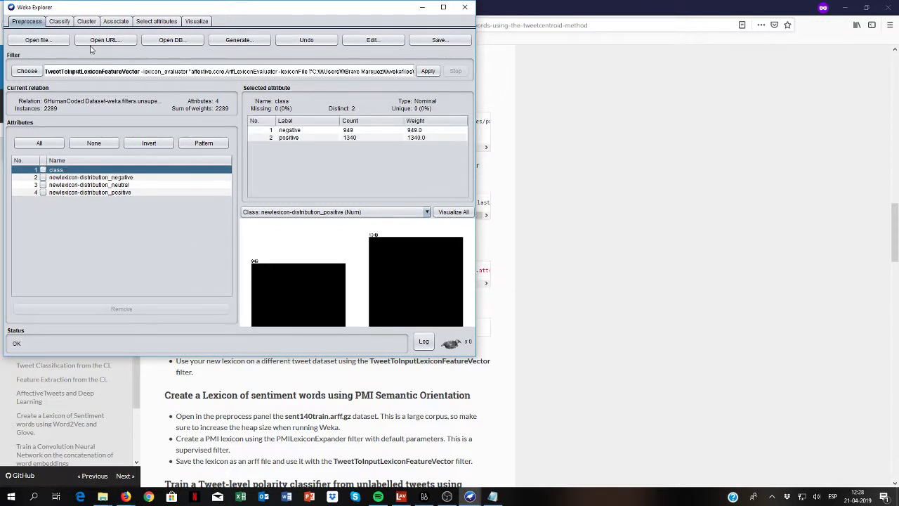
click(59, 21)
click(29, 49)
scroll(37, 136, down, 1)
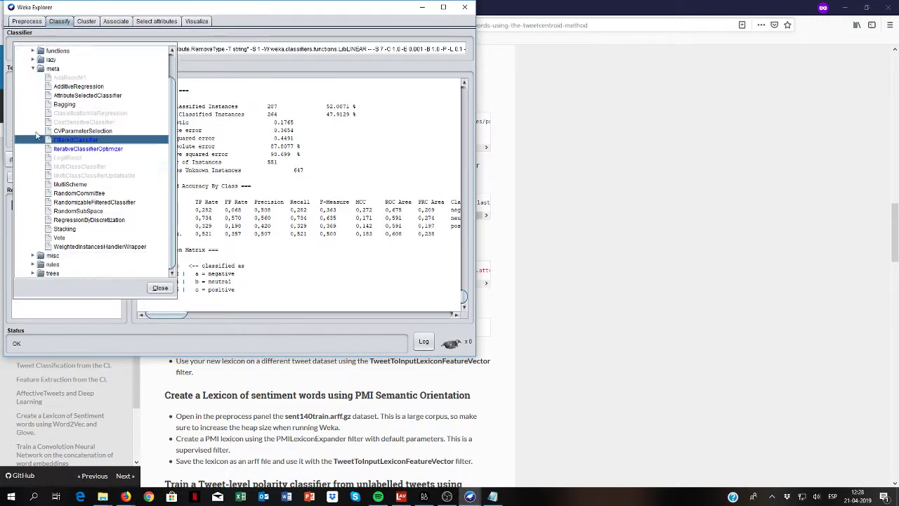
click(33, 273)
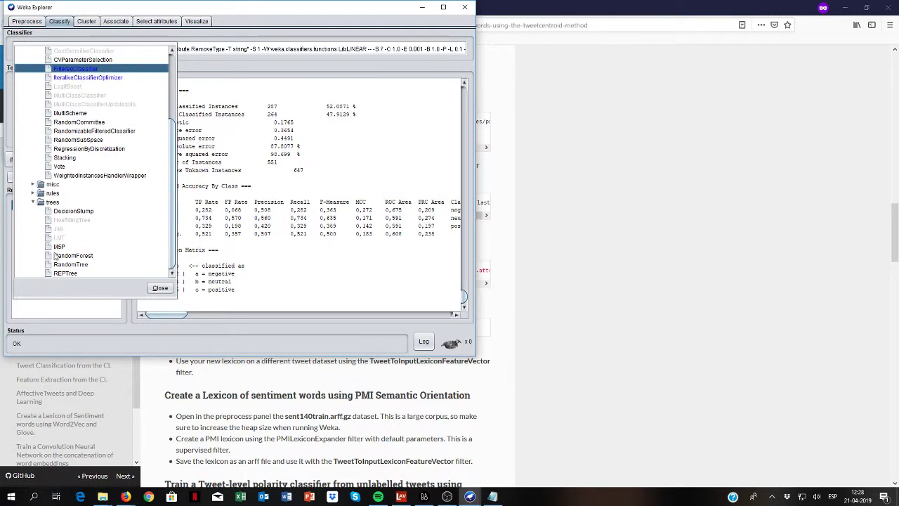
key(Escape)
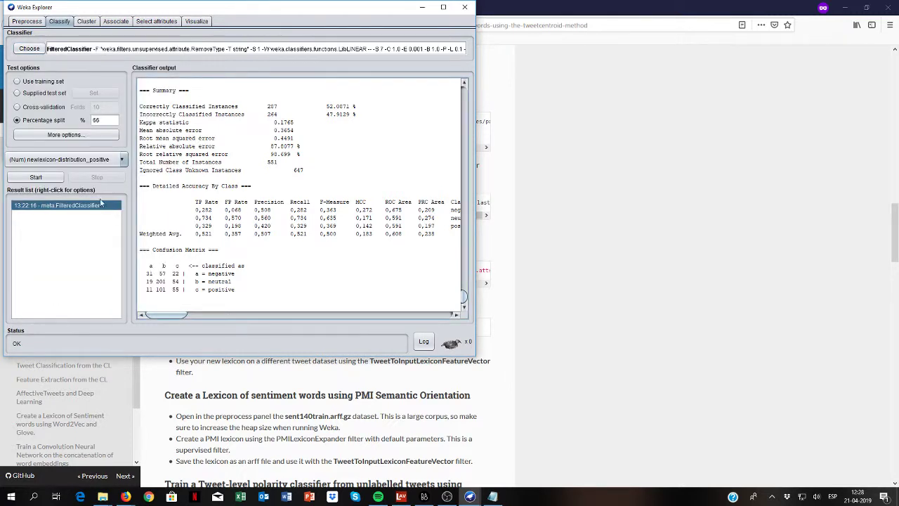
Step: Set the nominal class attribute as the target for classification
click(116, 160)
click(105, 177)
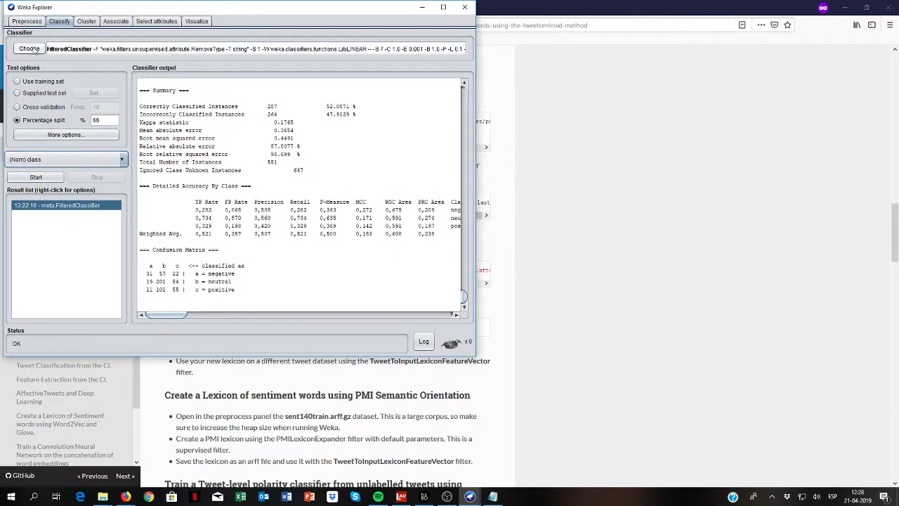
click(31, 48)
scroll(57, 84, down, 2)
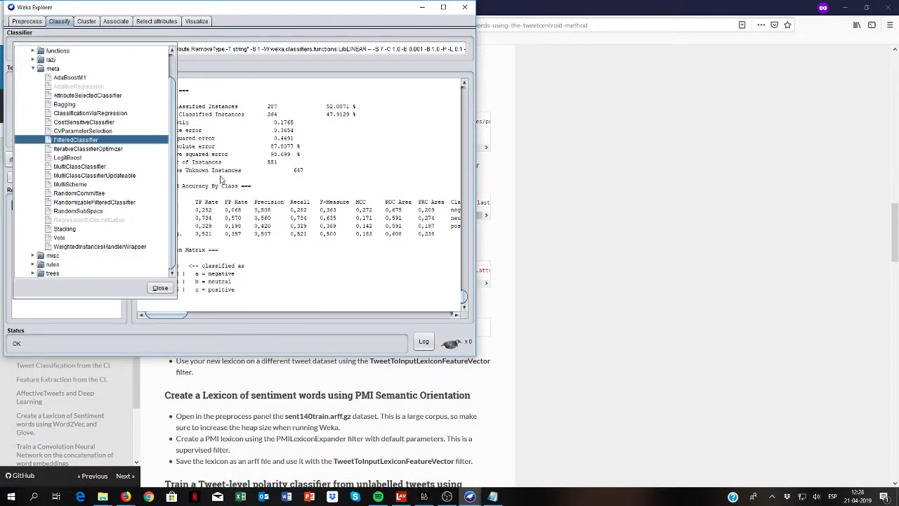
key(Escape)
Step: Choose the J48 tree classifier, then train and evaluate it on the lexicon features
click(29, 48)
scroll(85, 182, down, 1)
double_click(41, 274)
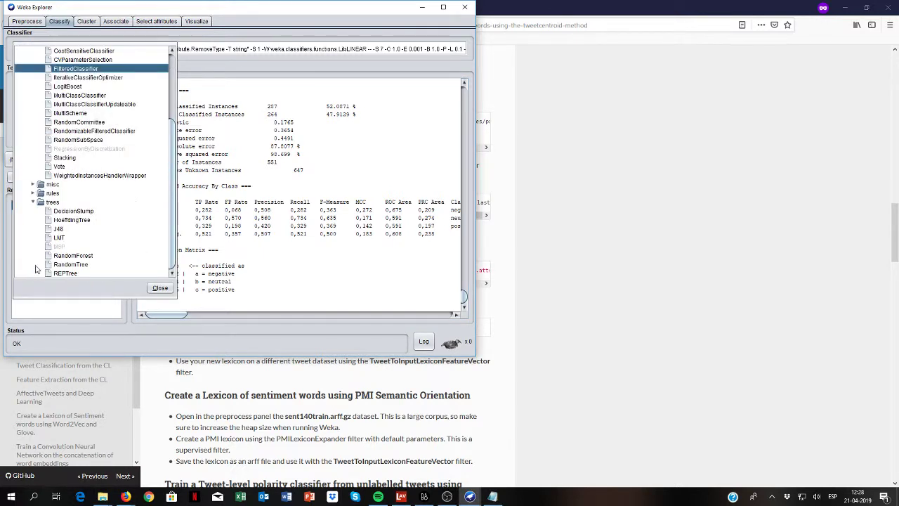
click(58, 230)
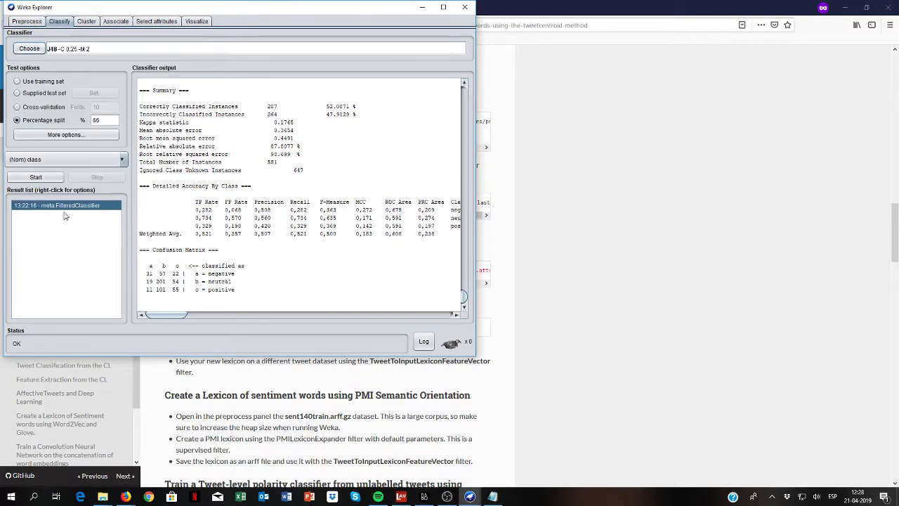
click(42, 177)
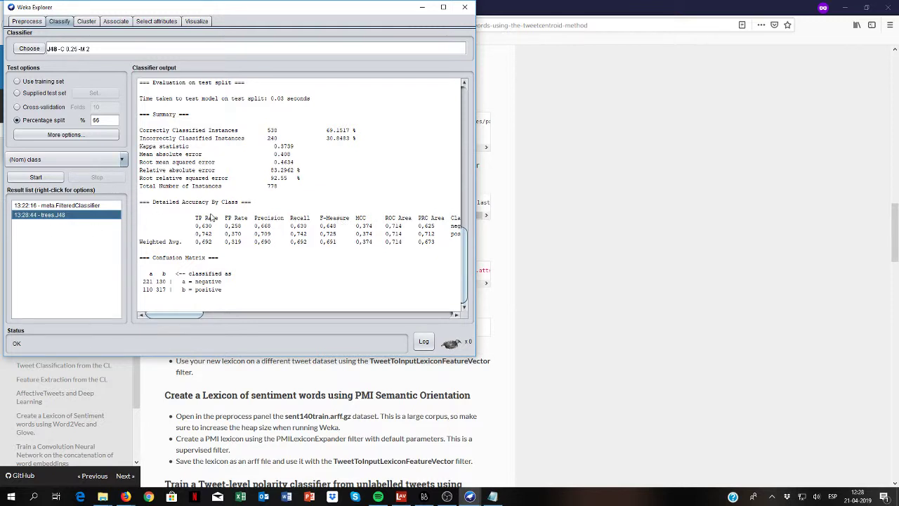
Step: Visualize the J48 decision tree in an enlarged window, fit it to the screen and examine its lexicon-based splits
right_click(46, 217)
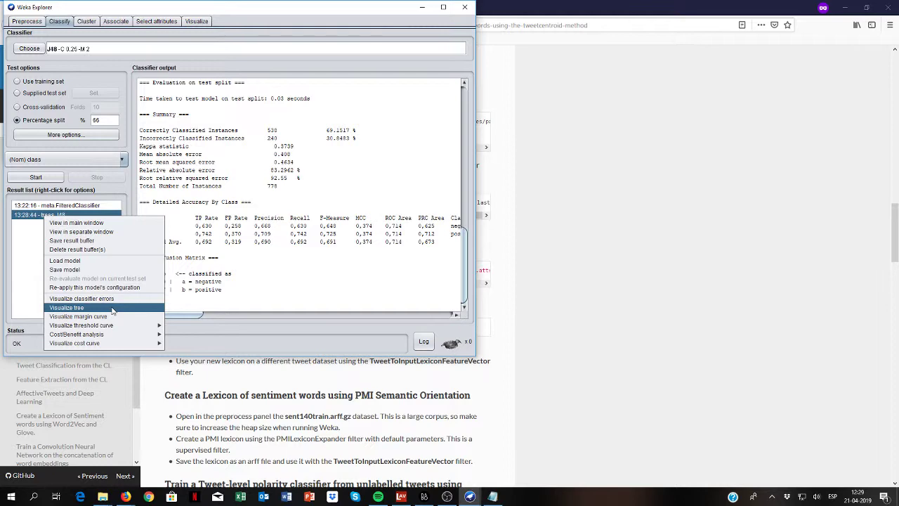
click(68, 309)
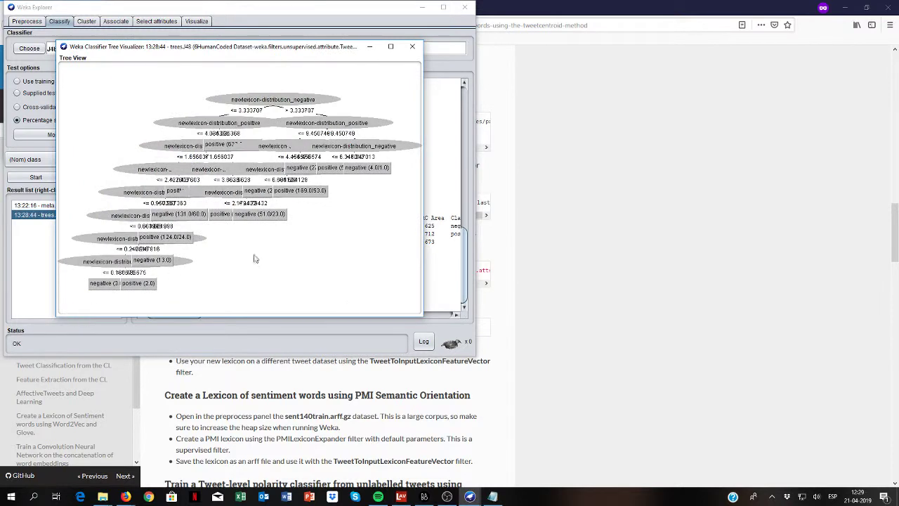
drag(424, 318, 617, 417)
right_click(514, 321)
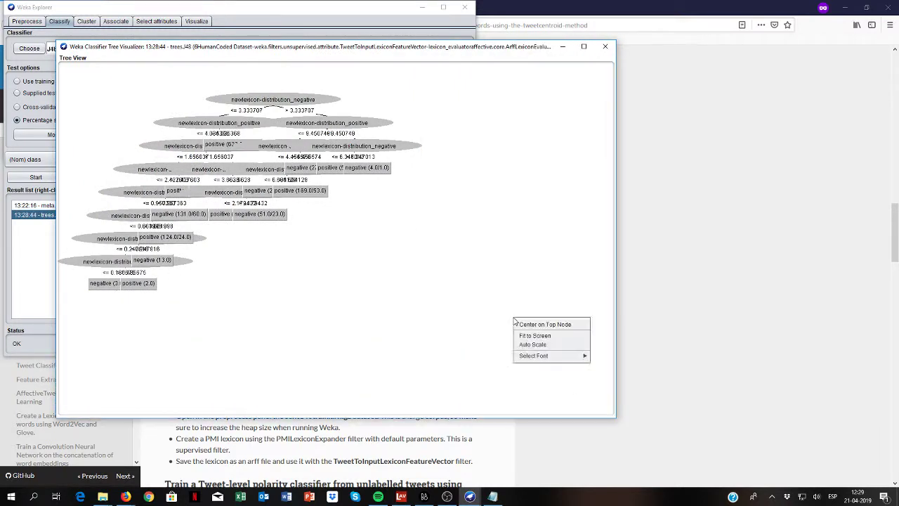
click(543, 335)
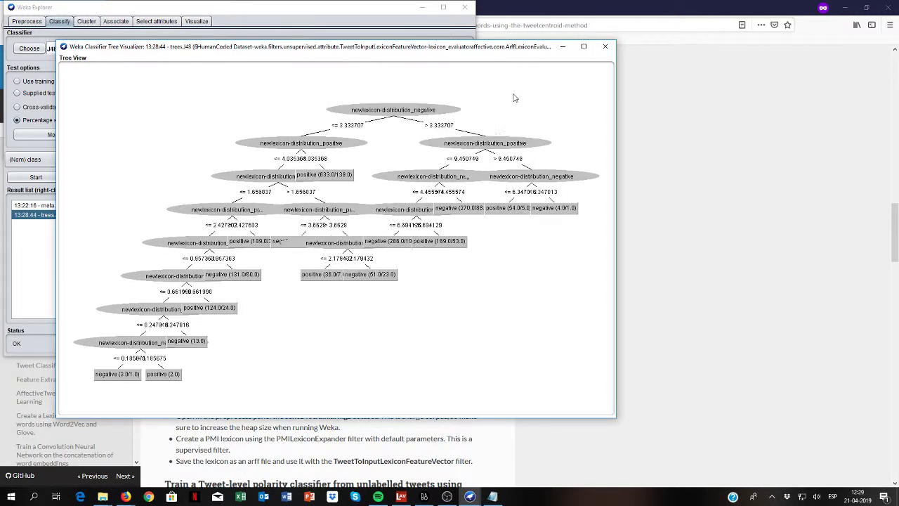
click(605, 49)
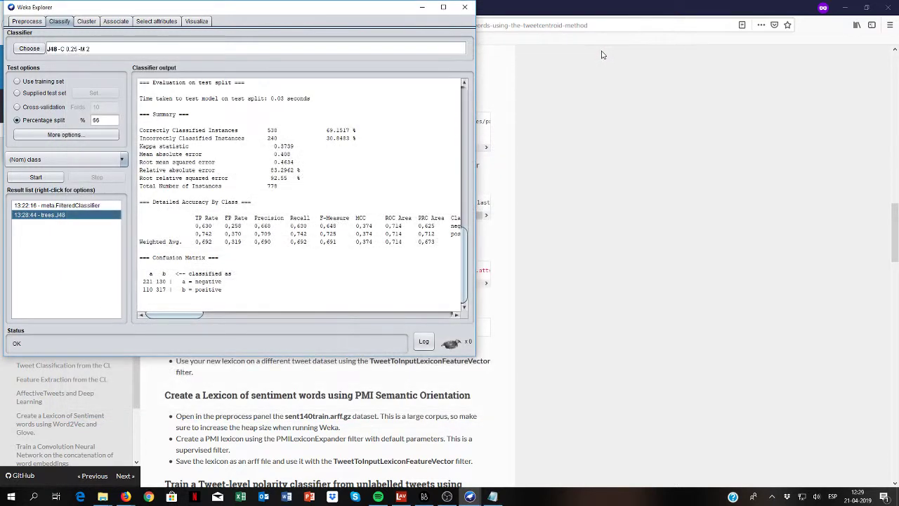
Step: Undo the content attribute removal and the lexicon feature filter to restore the original 6HumanCoded dataset
click(40, 21)
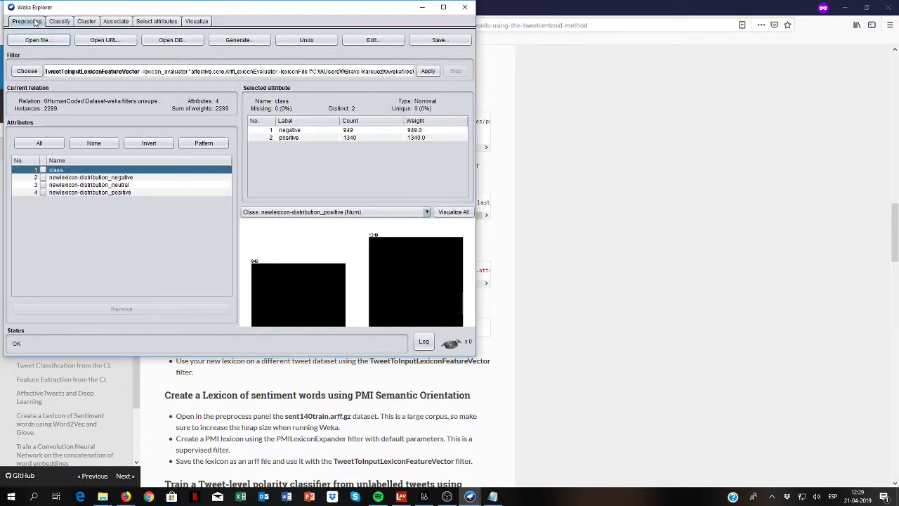
click(27, 72)
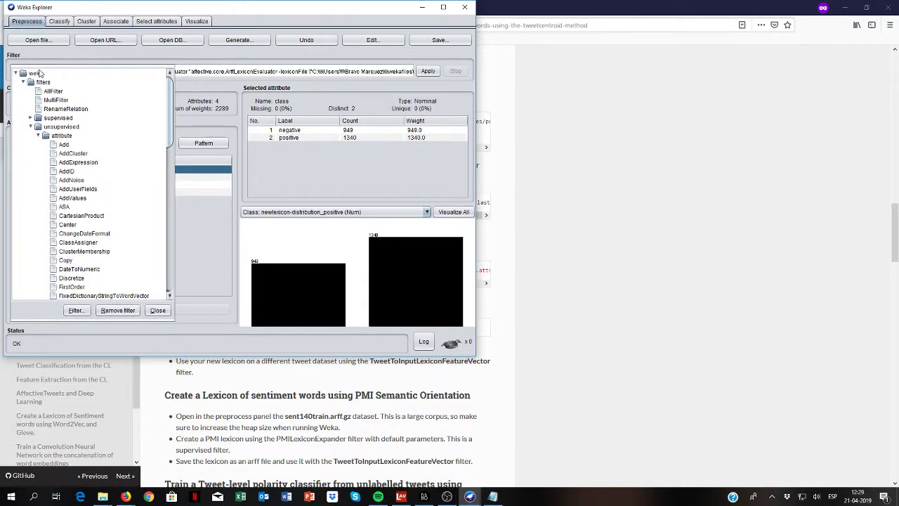
click(218, 92)
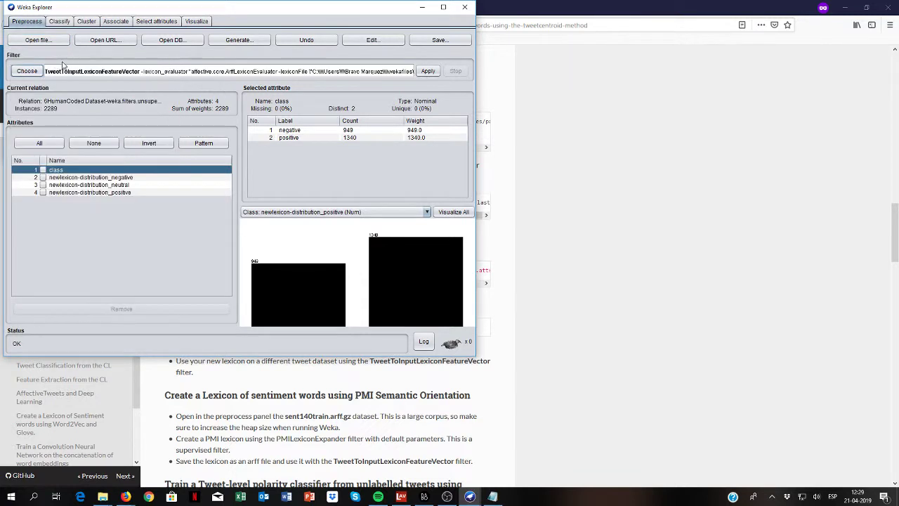
click(304, 40)
click(302, 40)
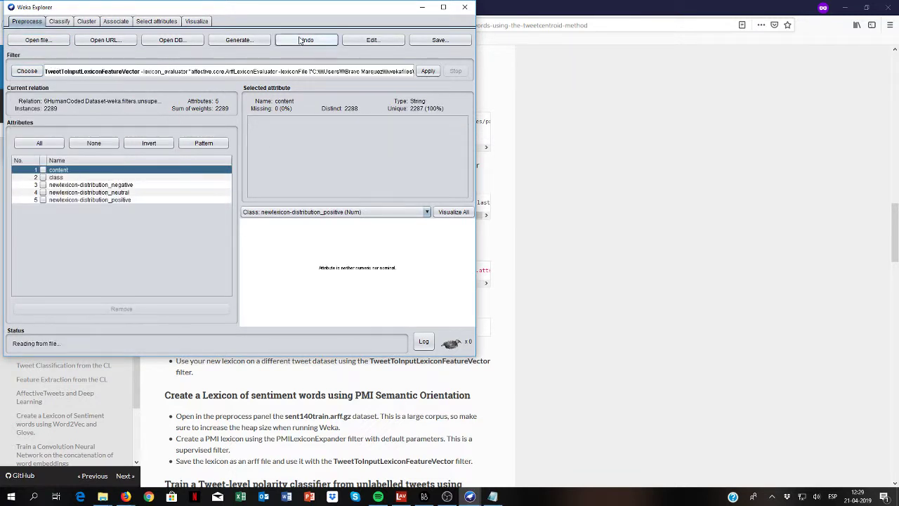
click(302, 40)
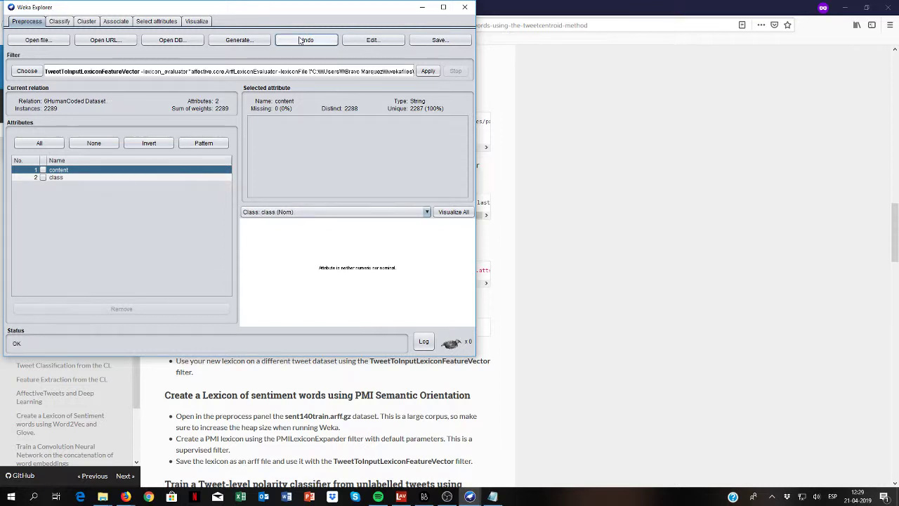
Step: Open the restored tweets in the data viewer, widen the content column and examine the texts with their class labels
click(363, 40)
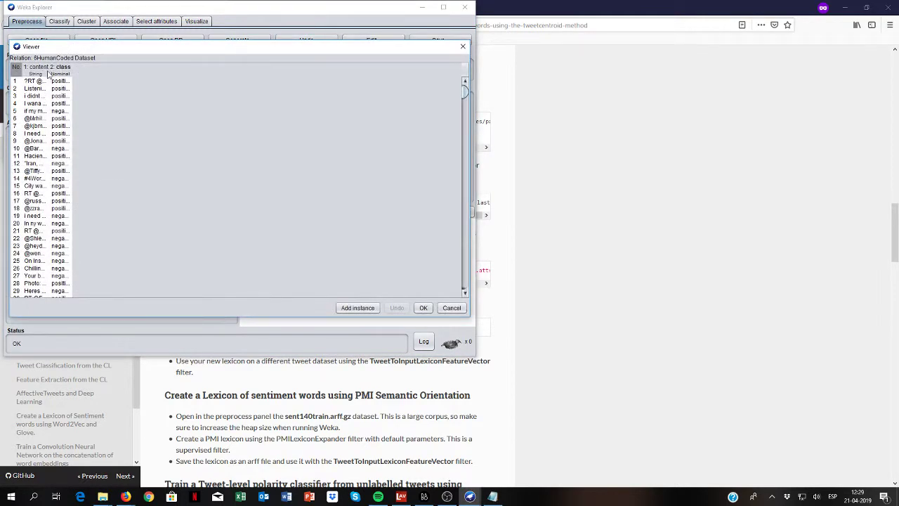
drag(48, 74, 350, 84)
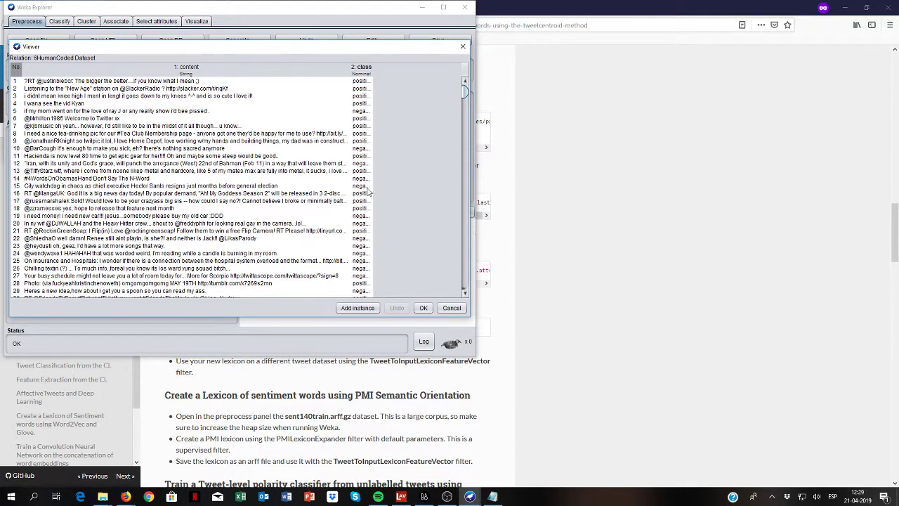
click(421, 307)
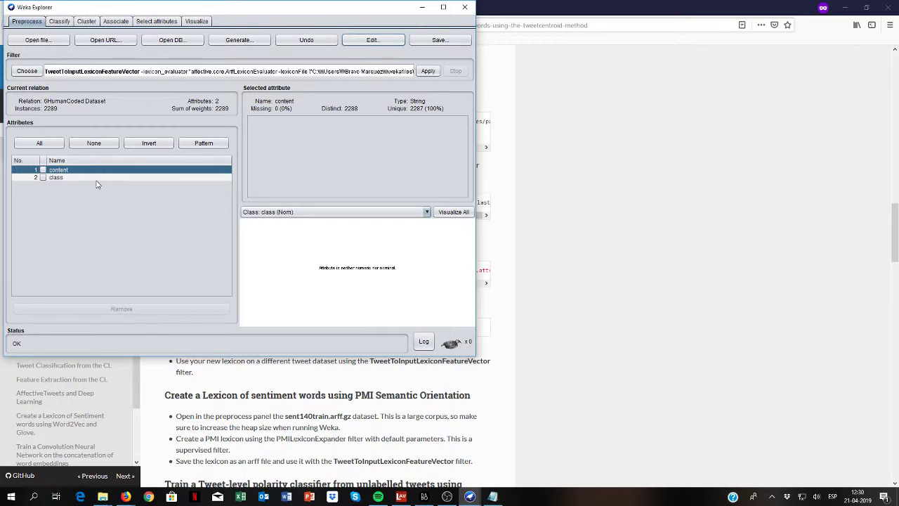
Step: Choose the supervised attribute filter PMILexiconExpander
click(27, 71)
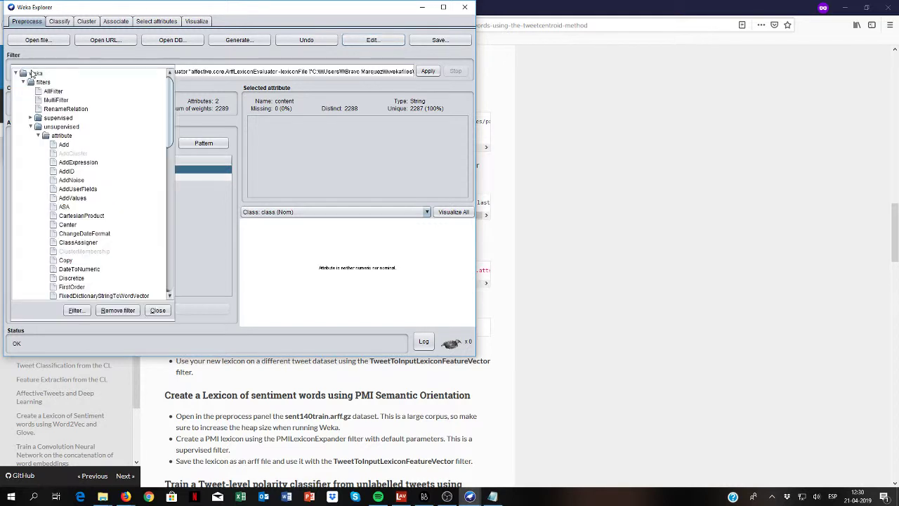
scroll(63, 135, down, 12)
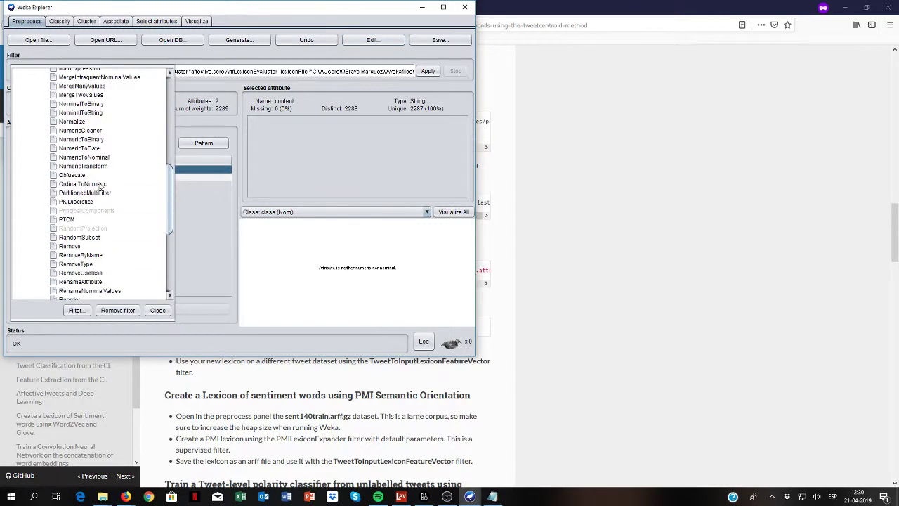
click(28, 70)
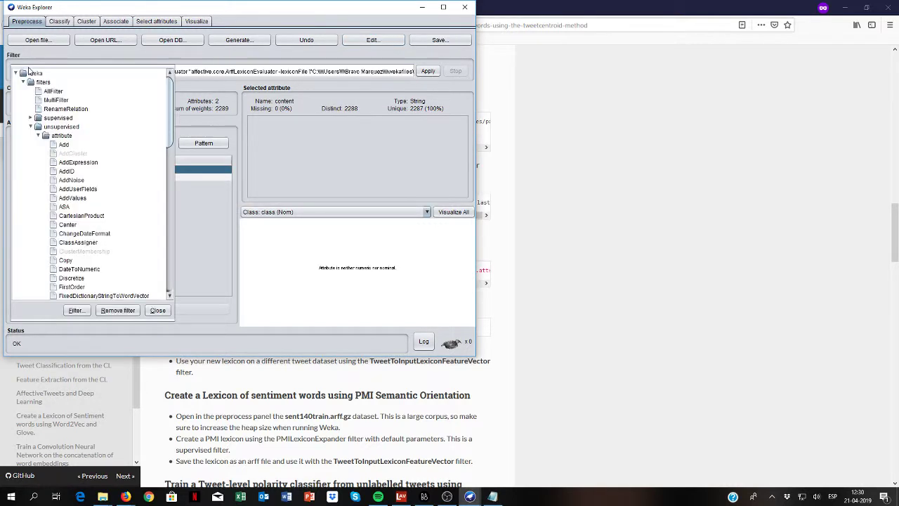
click(31, 120)
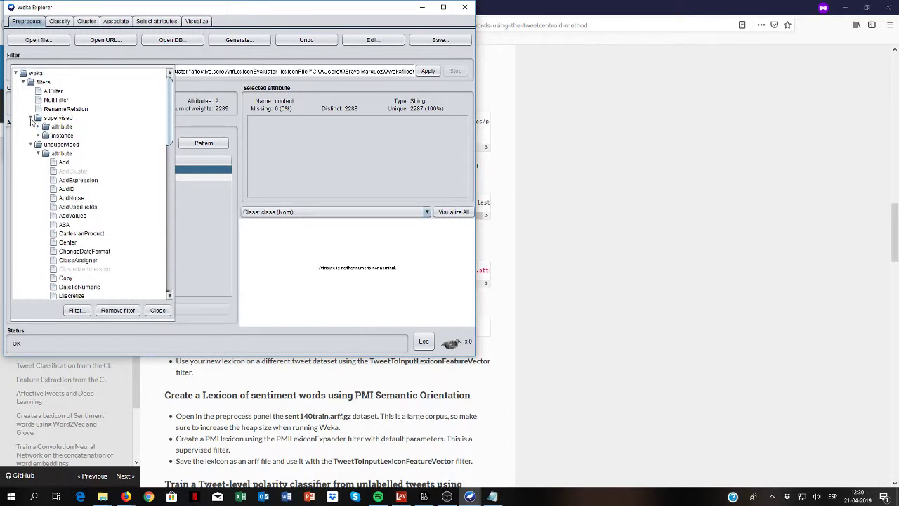
click(38, 127)
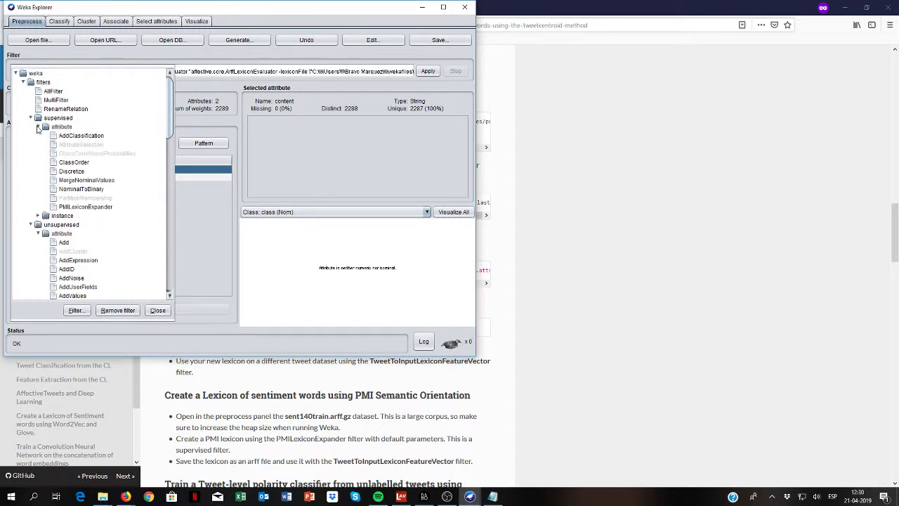
click(85, 207)
Step: Open the PMILexiconExpander settings and read the filter's detailed description and options
click(214, 71)
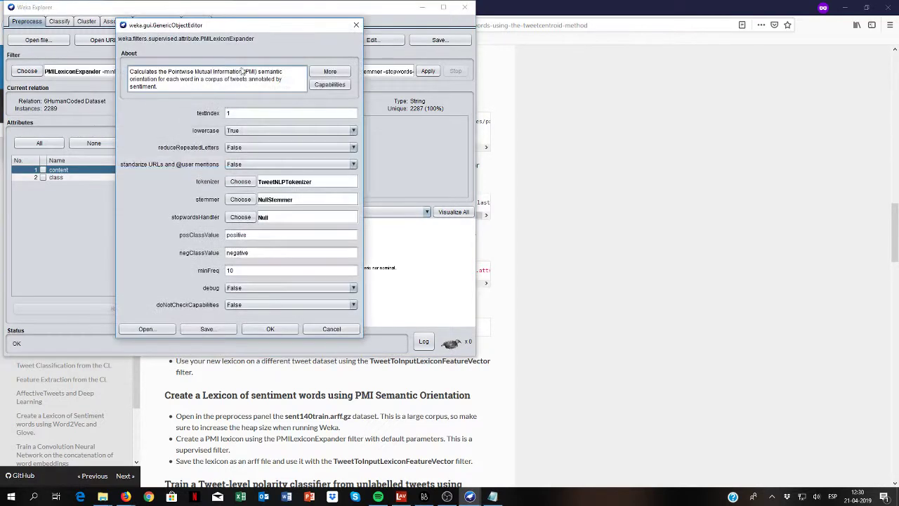
click(331, 72)
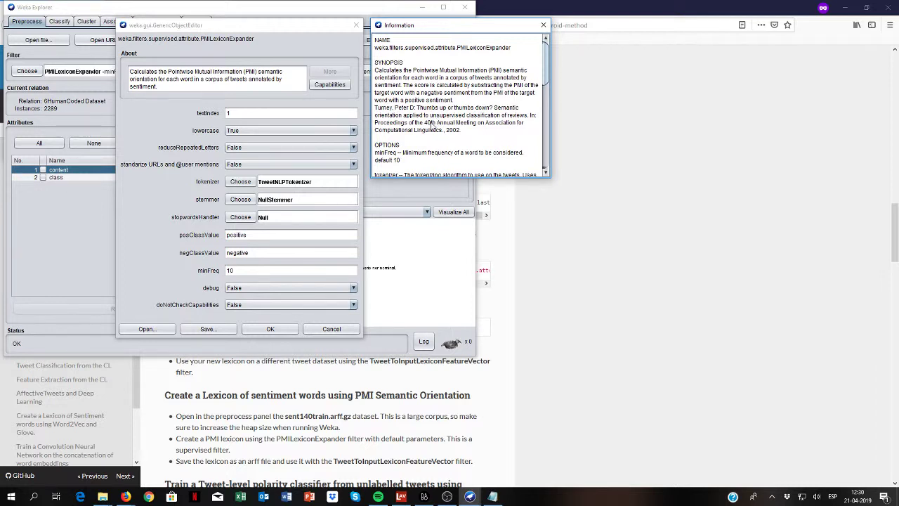
scroll(433, 127, down, 5)
scroll(434, 127, up, 4)
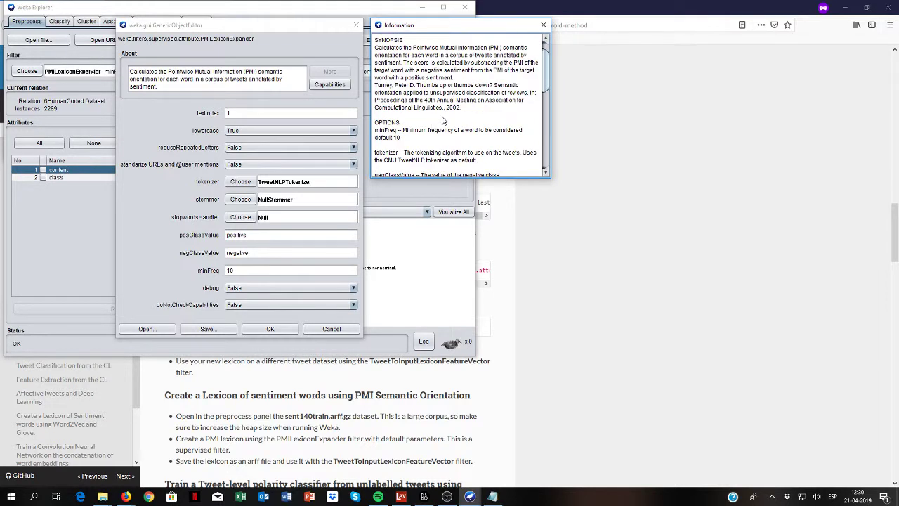
click(543, 25)
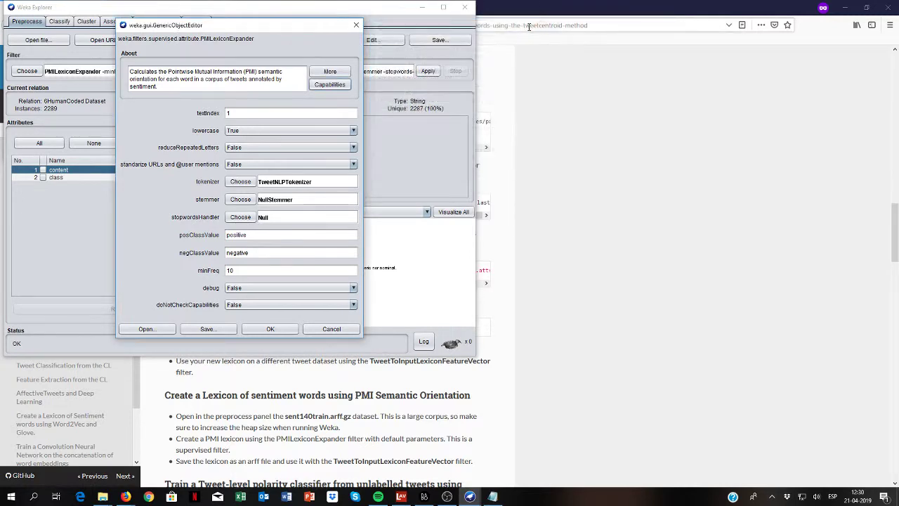
Step: Accept the default PMILexiconExpander settings and apply the filter to the labelled tweets
drag(234, 32, 547, 36)
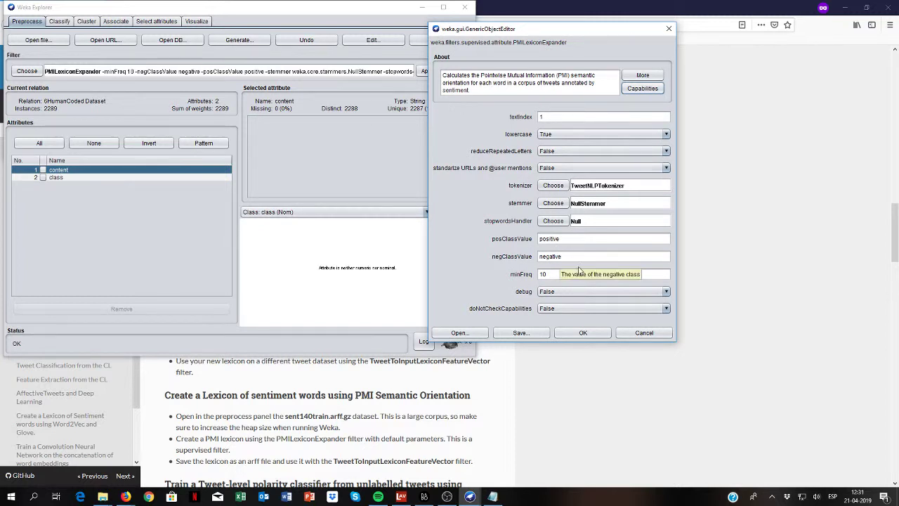
click(580, 336)
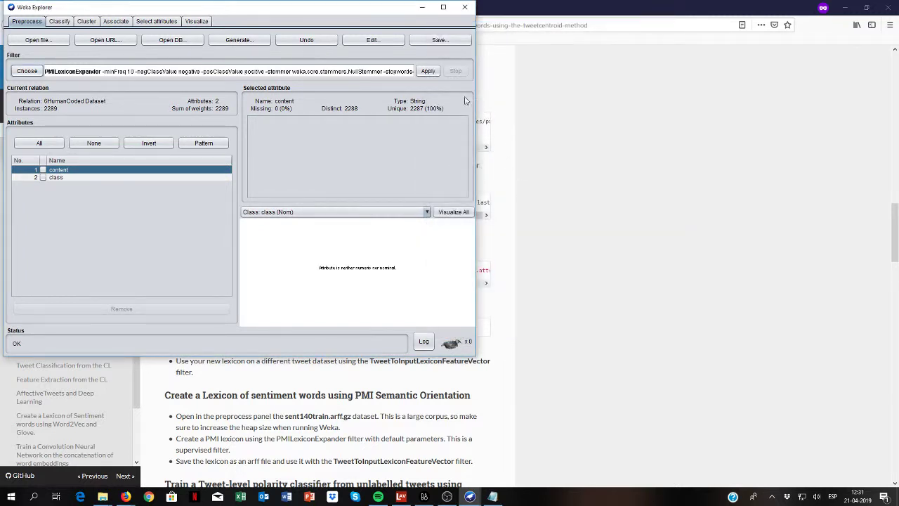
click(423, 71)
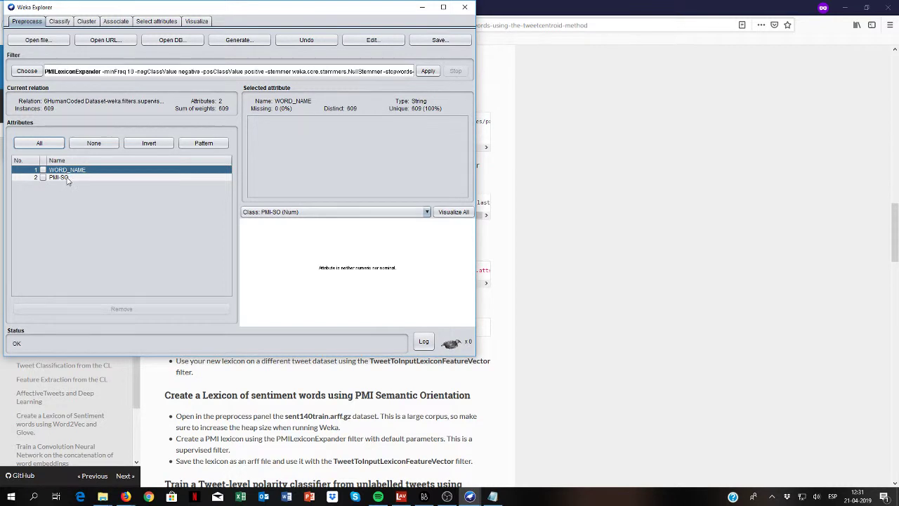
Step: Open the generated lexicon in the data viewer, widen the WORD_NAME column and examine the entries with their PMI-SO scores
click(372, 40)
drag(68, 70, 250, 71)
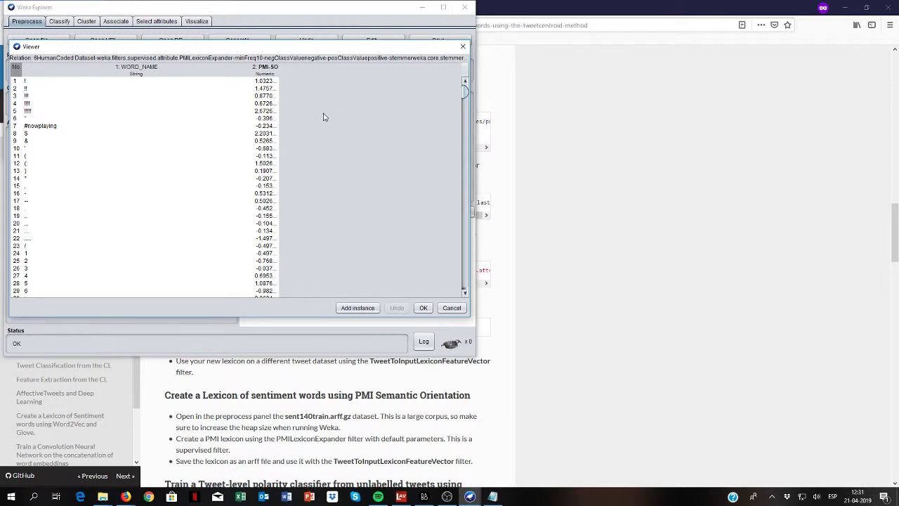
scroll(320, 118, down, 9)
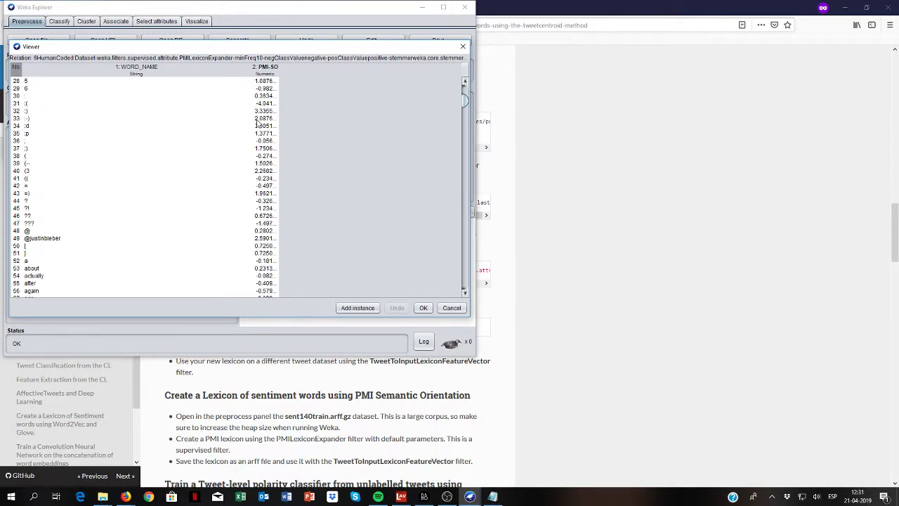
scroll(207, 250, down, 3)
scroll(208, 250, down, 2)
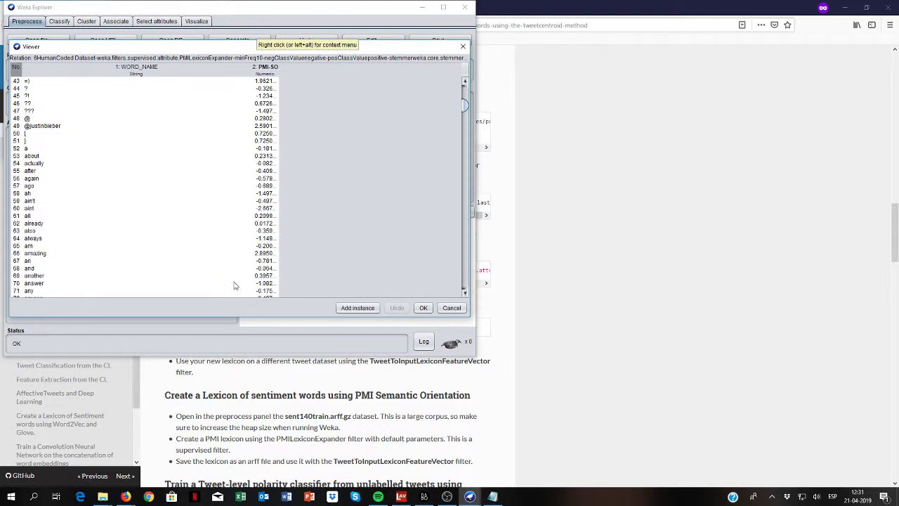
scroll(239, 281, down, 2)
scroll(240, 281, down, 2)
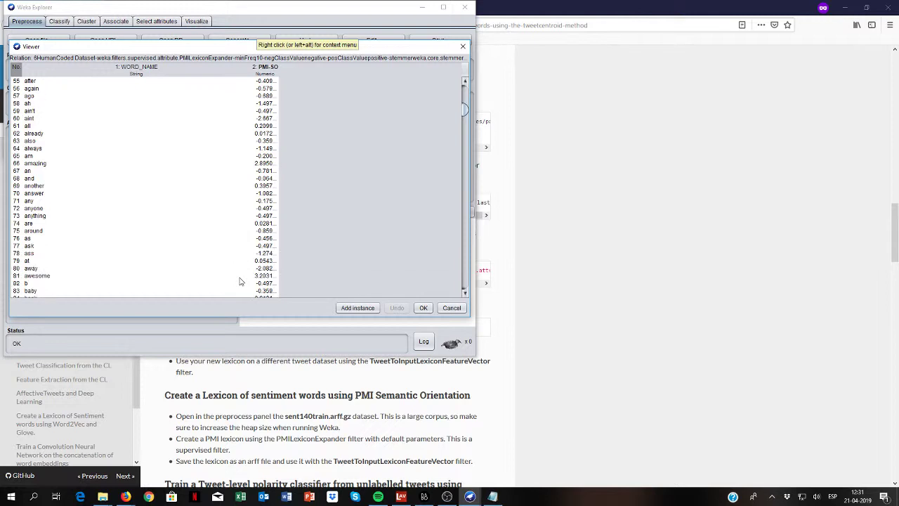
Step: Inspect the PMI-SO scores of the words "awesome", "beautiful" and "bored", and close the data viewer
click(256, 277)
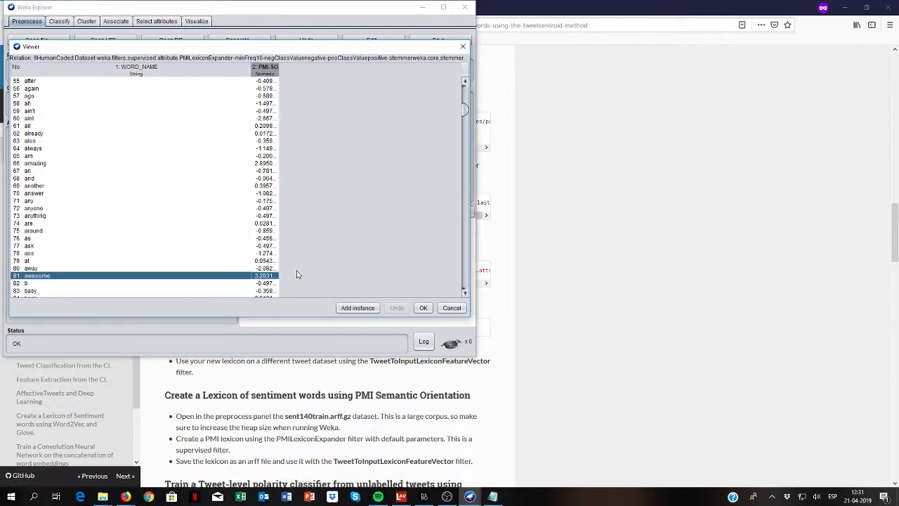
scroll(297, 274, down, 3)
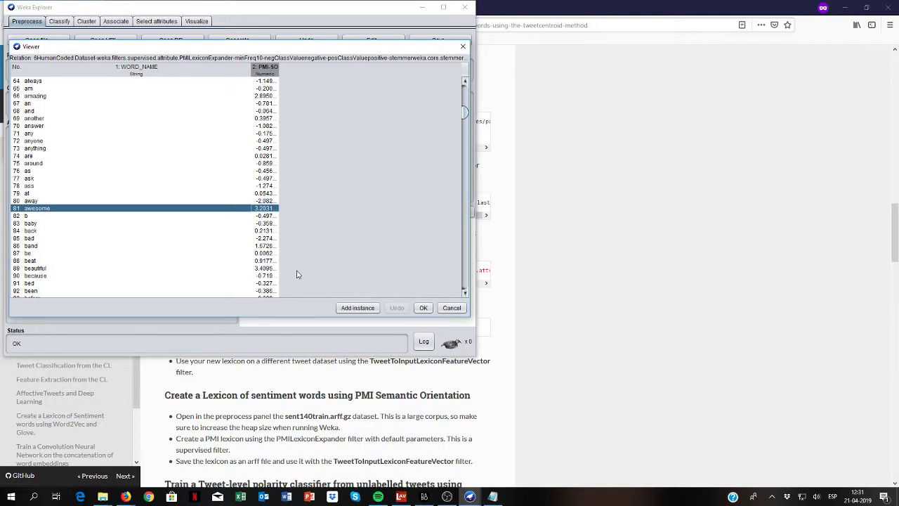
scroll(296, 274, down, 1)
click(267, 246)
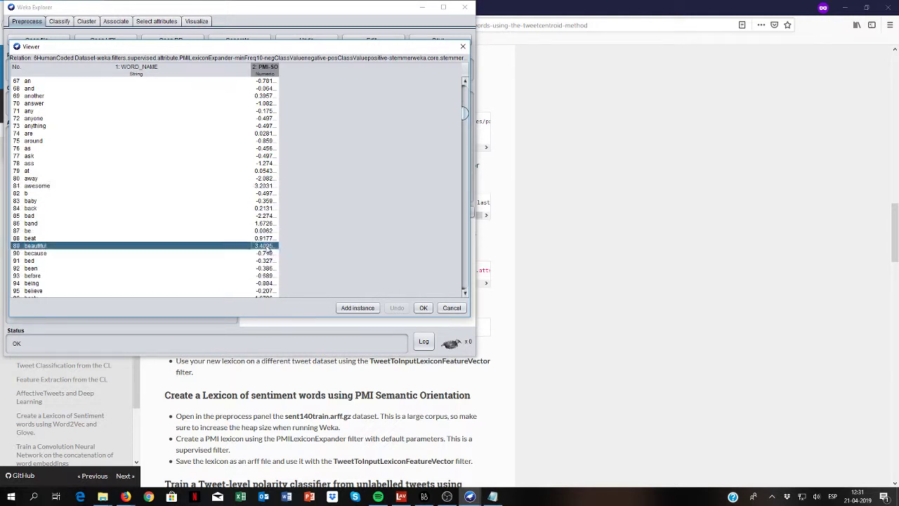
scroll(310, 253, down, 2)
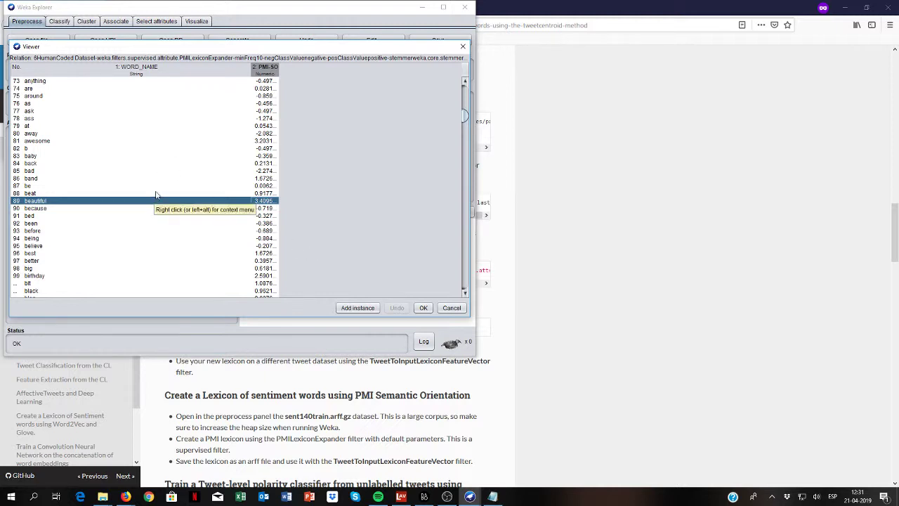
scroll(316, 217, down, 5)
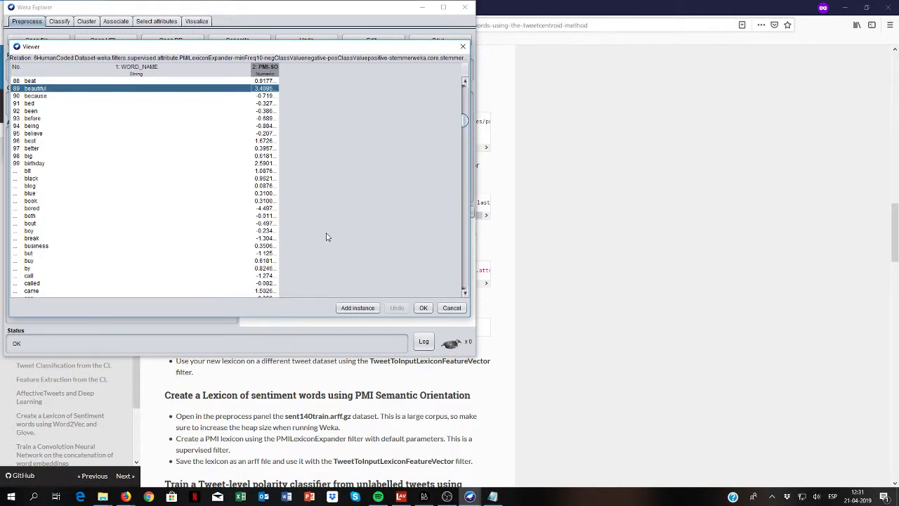
click(267, 209)
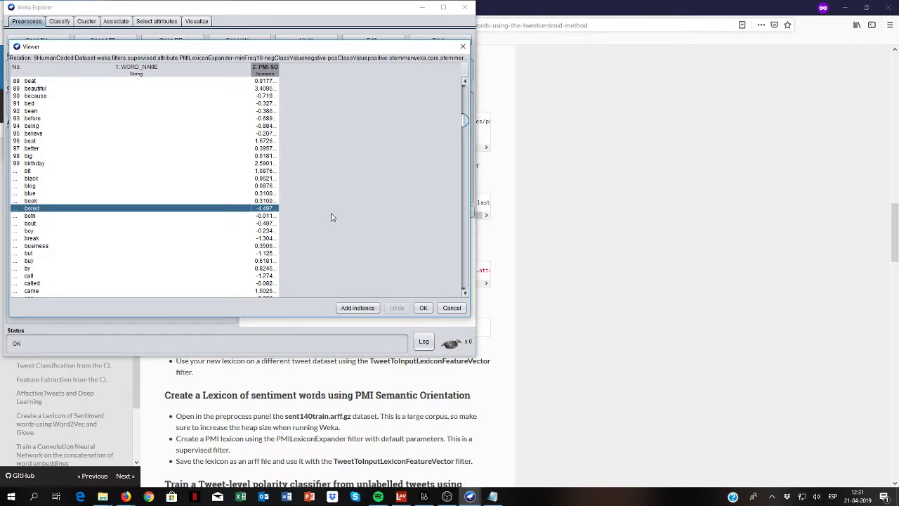
click(425, 307)
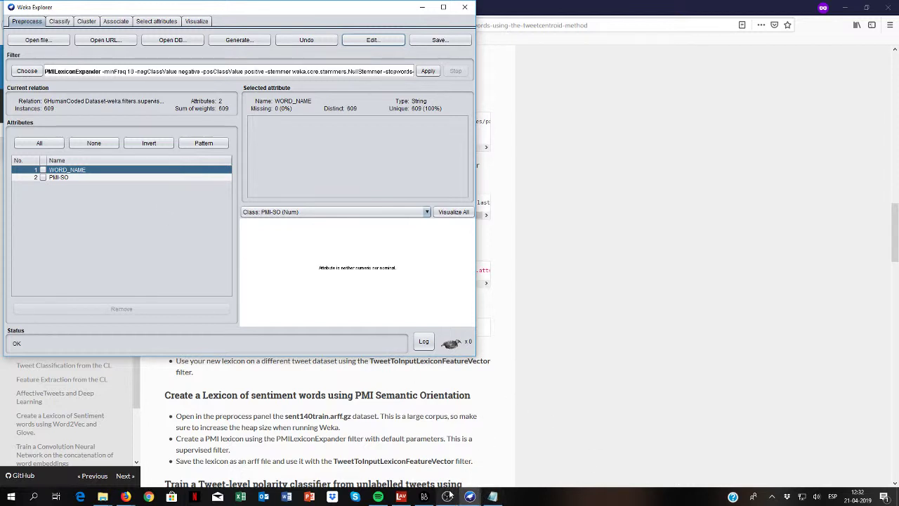
mouse_move(450, 493)
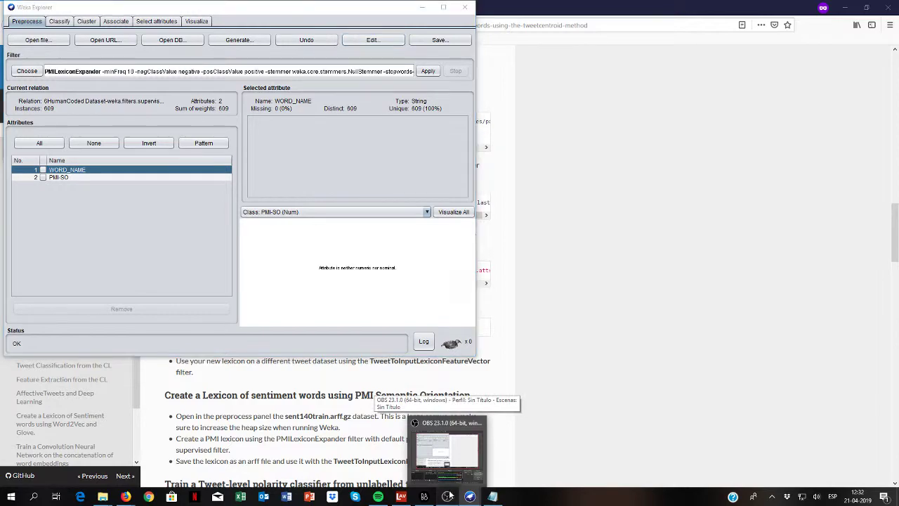